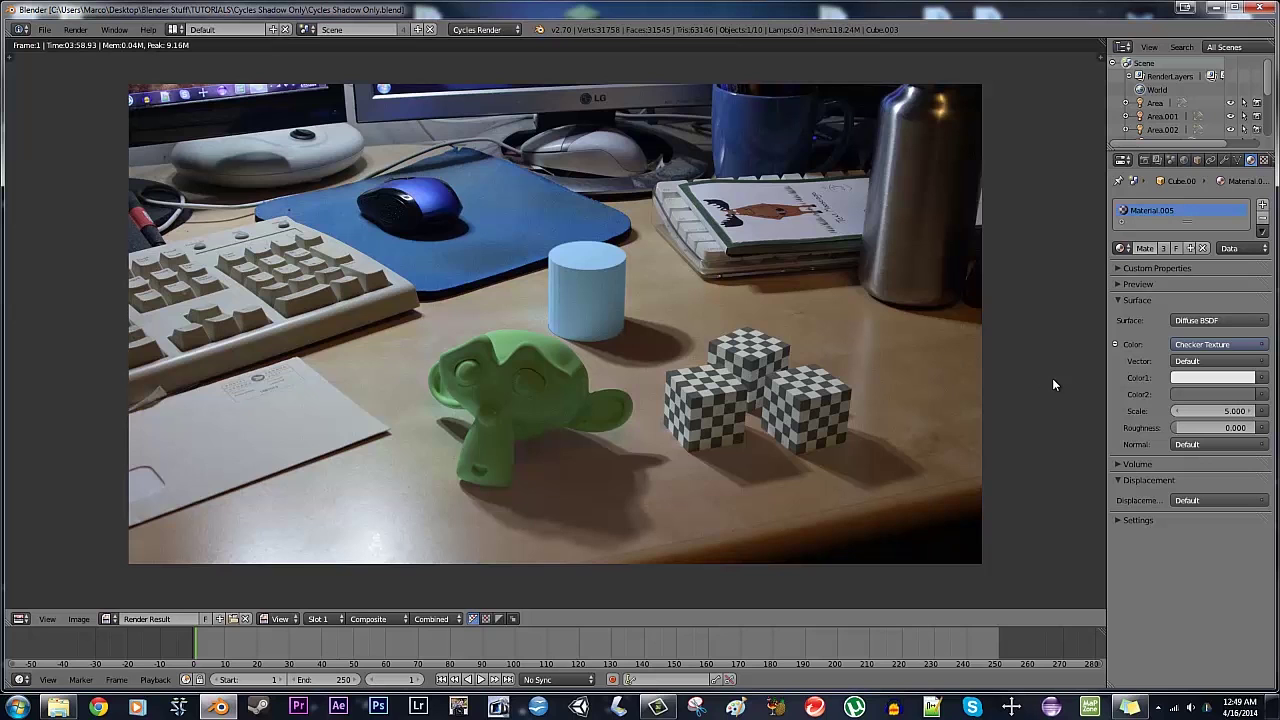
Step: Leave the render result and examine the plane, monkey head, cylinder, cubes and lamps from several angles
key(Escape)
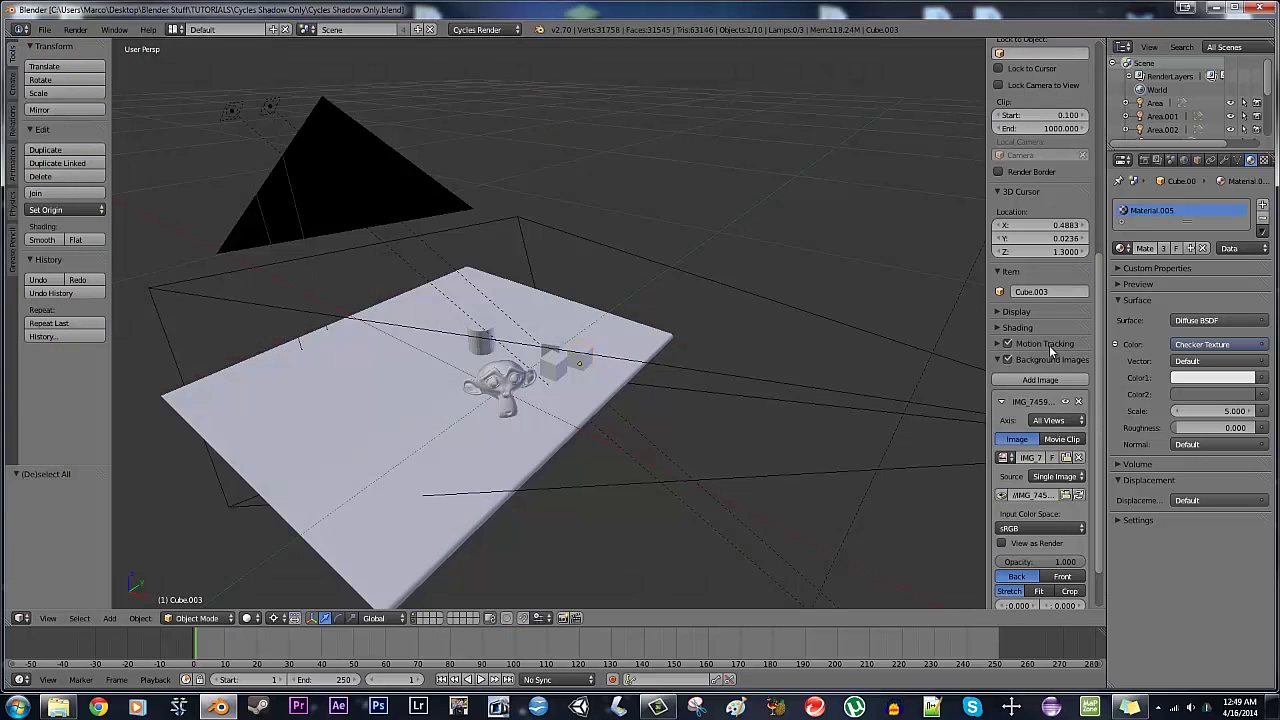
mouse_move(622, 470)
middle_down()
mouse_move(583, 449)
mouse_move(771, 363)
mouse_move(729, 406)
mouse_move(786, 397)
mouse_move(657, 420)
mouse_move(691, 423)
middle_up()
key(ctrl+b)
drag(505, 255, 612, 334)
mouse_move(729, 400)
middle_down()
mouse_move(644, 353)
mouse_move(627, 398)
mouse_move(666, 419)
mouse_move(671, 540)
mouse_move(631, 381)
middle_up()
scroll(630, 403, down, 2)
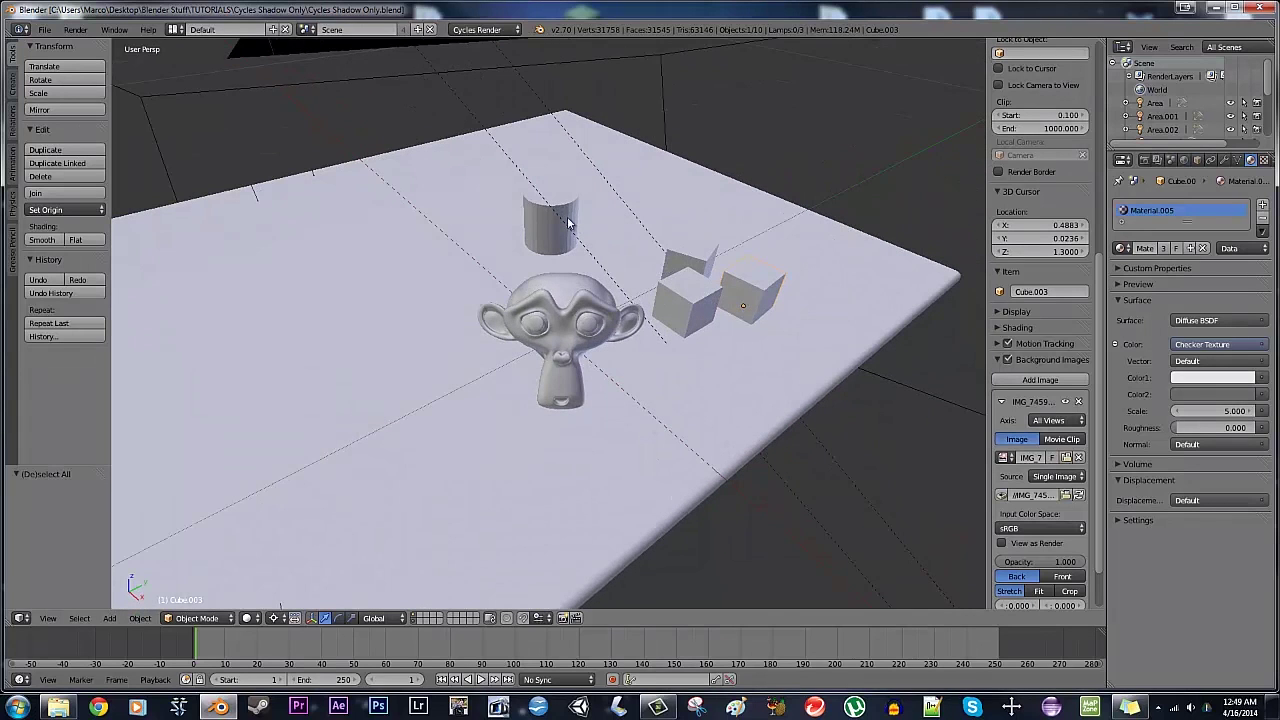
scroll(577, 403, down, 8)
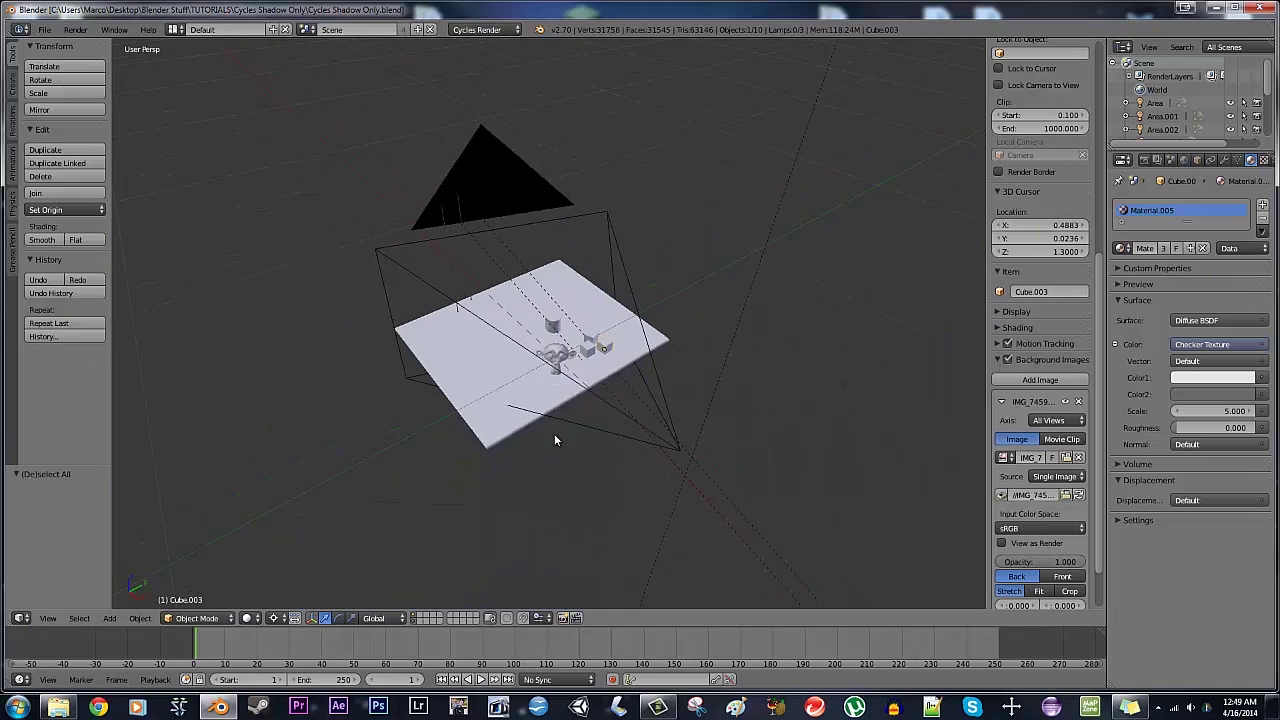
middle_drag(554, 433, 676, 372)
scroll(651, 374, up, 3)
shift+scroll(607, 410, up, 3)
middle_drag(609, 416, 519, 206)
scroll(584, 345, down, 5)
middle_drag(584, 345, 512, 206)
scroll(530, 358, up, 3)
scroll(552, 238, up, 3)
Step: Look through the camera and compare the objects in wireframe with the background photo, then return to solid shading
key(KP_0)
key(z)
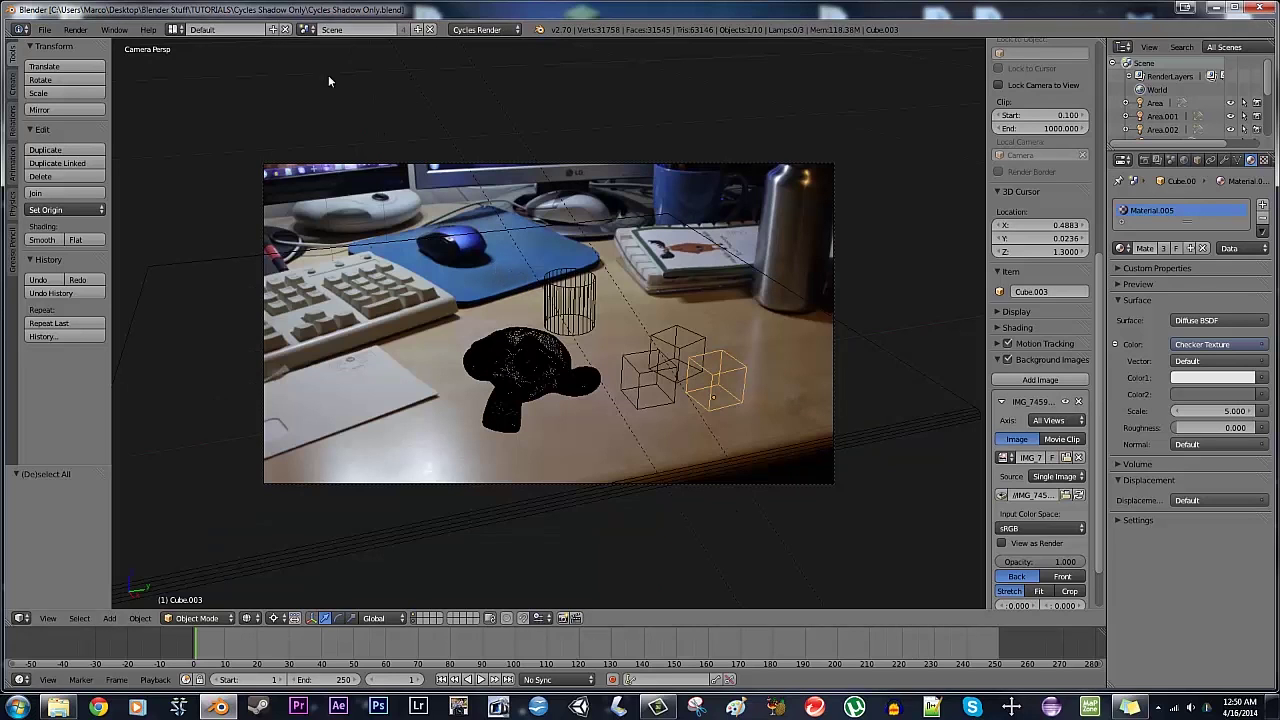
scroll(456, 135, down, 4)
scroll(462, 200, up, 2)
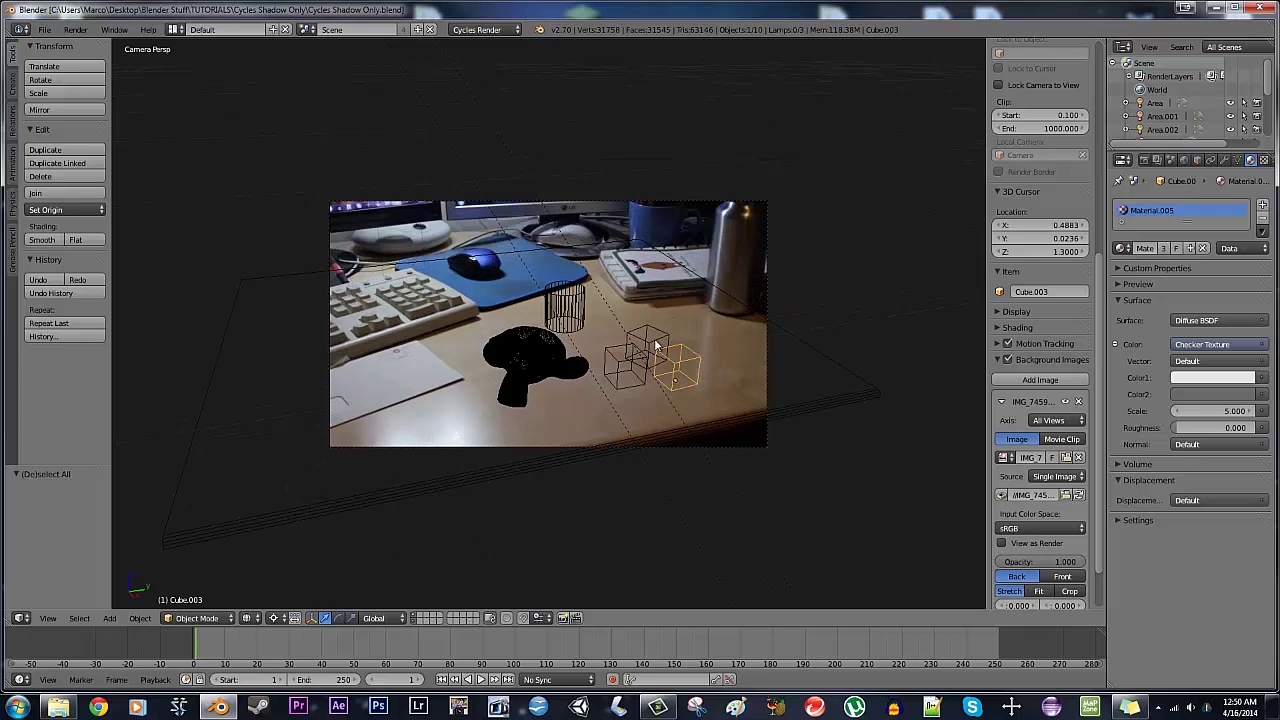
scroll(670, 378, up, 1)
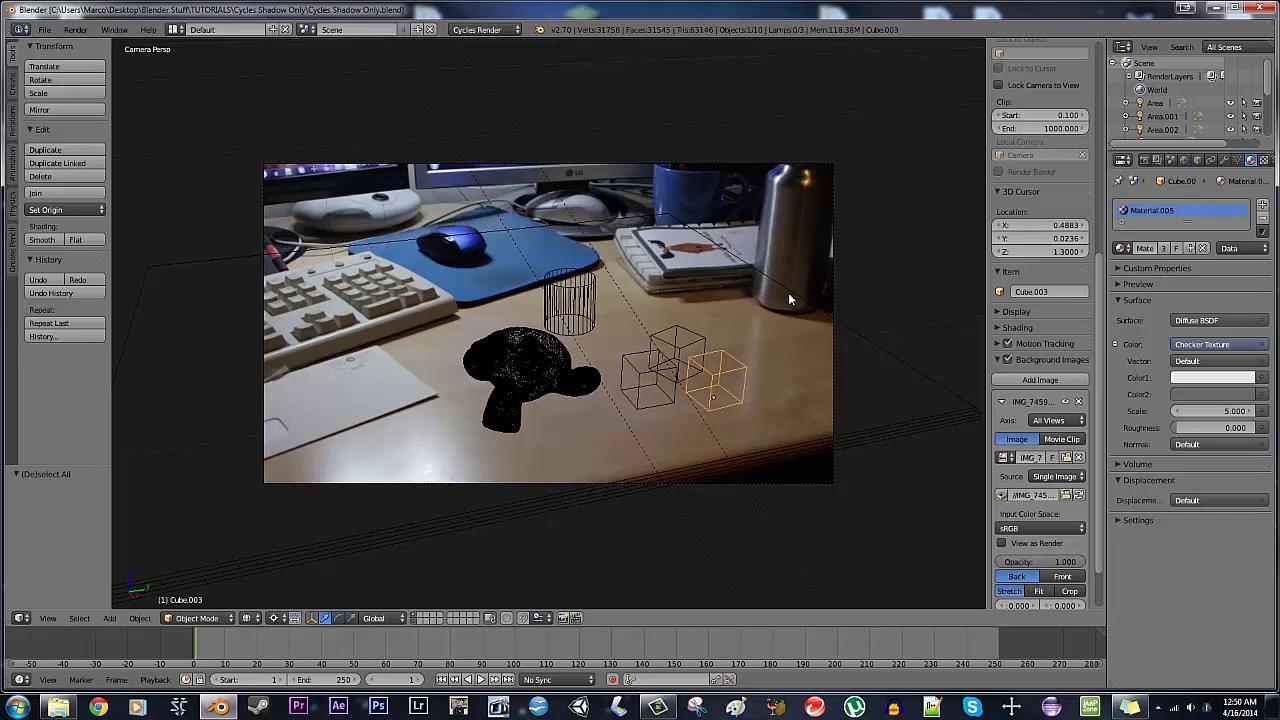
key(z)
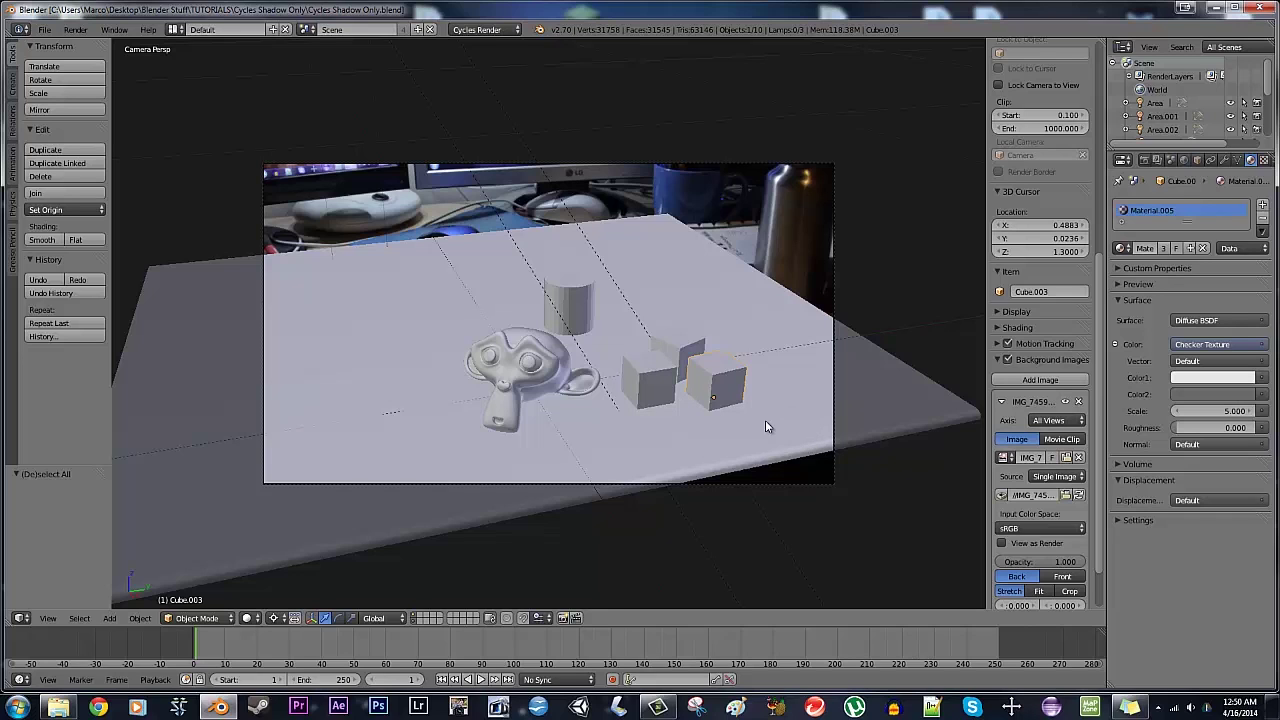
Step: Open the MainObjects render layer and select the cubes, cylinder and monkey head to check their scene layer
click(1157, 160)
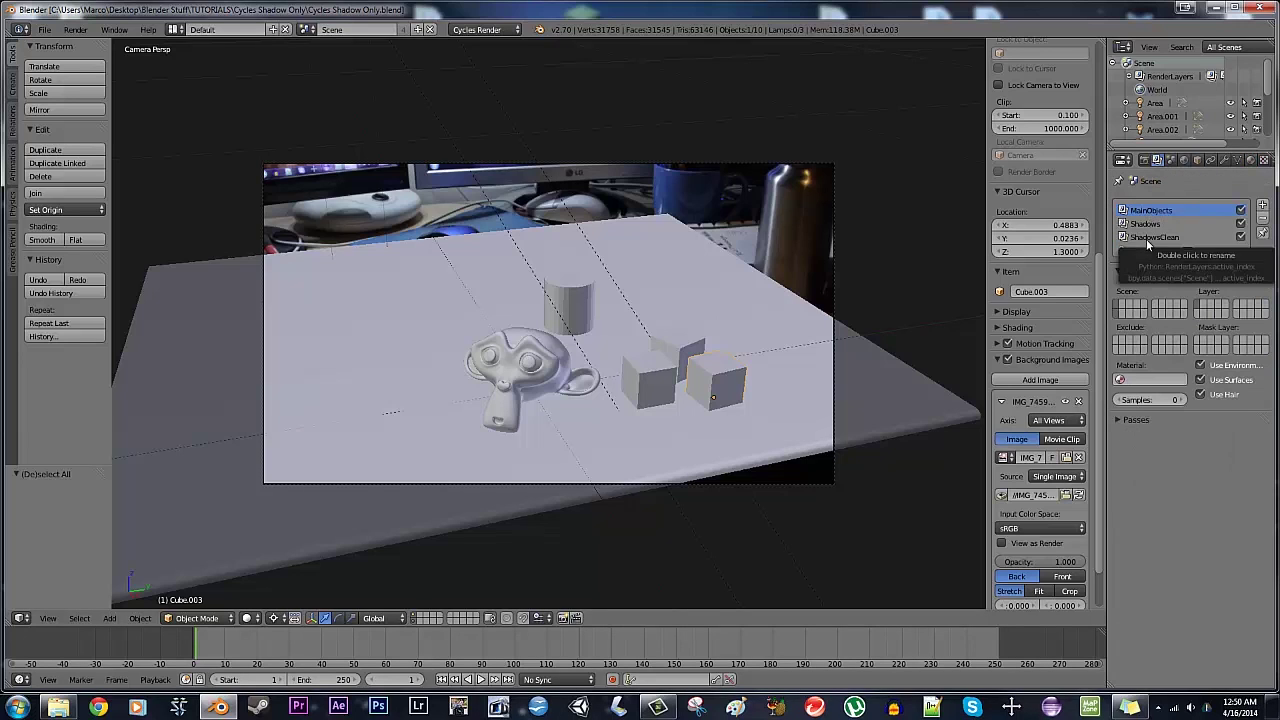
click(1165, 213)
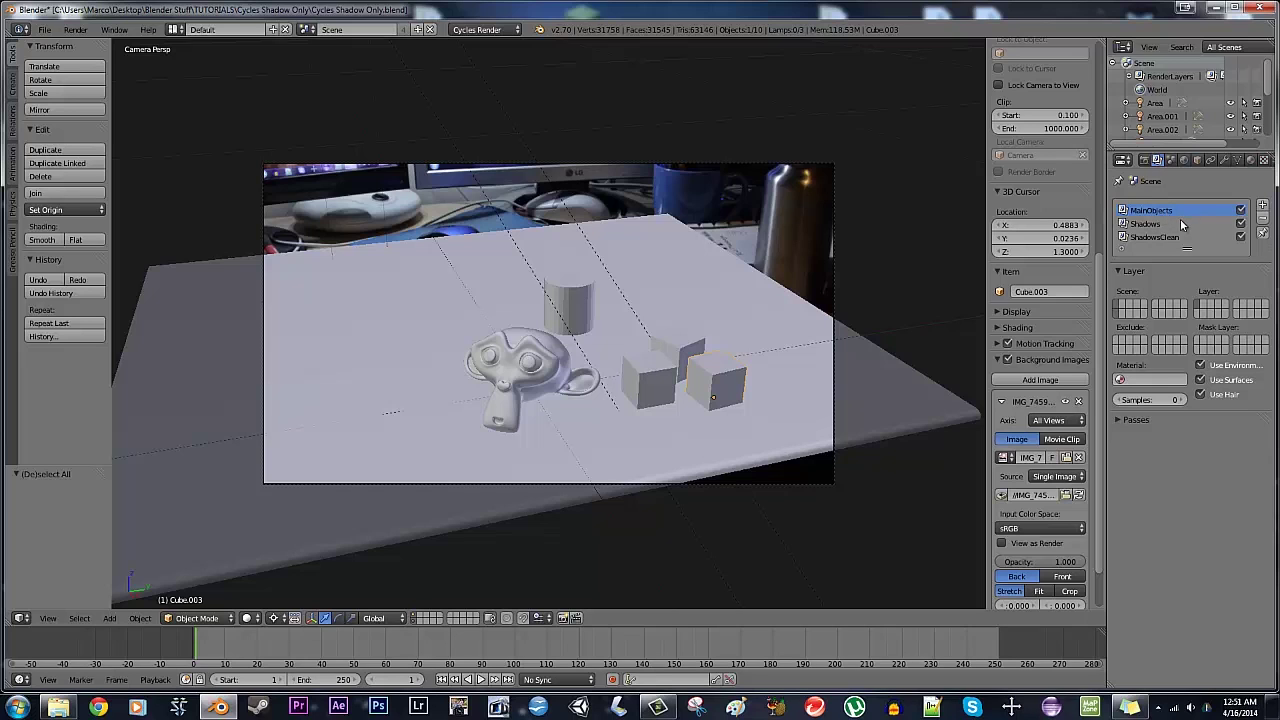
shift+right_click(678, 342)
shift+right_click(566, 304)
shift+right_click(535, 355)
shift+right_click(728, 372)
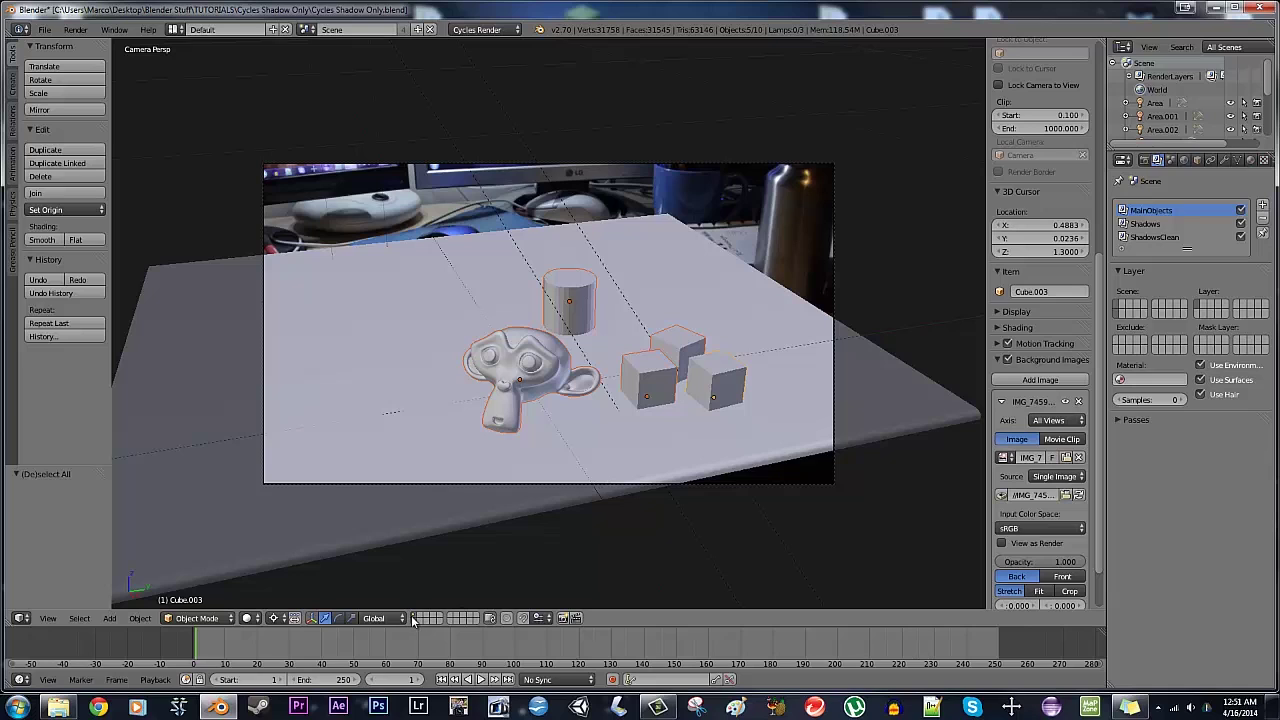
key(m)
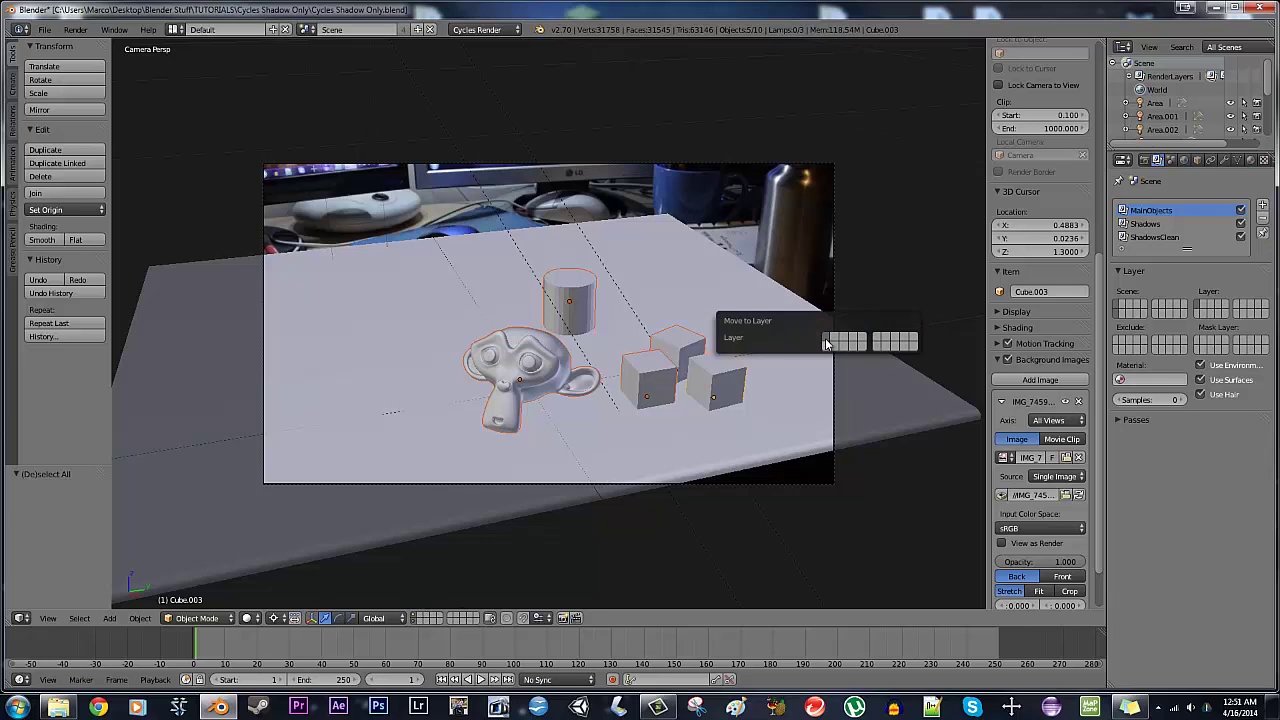
Step: Select the desk plane and review the Shadows and ShadowsClean render layers
right_click(795, 381)
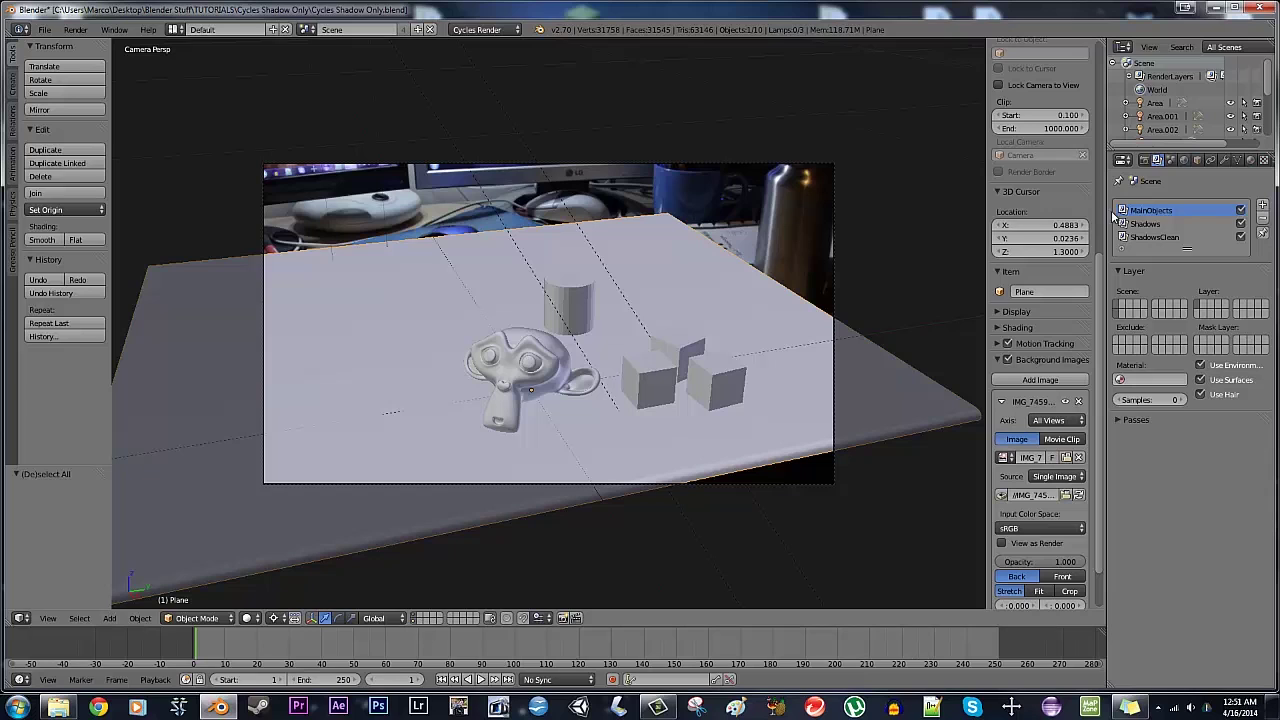
click(1165, 225)
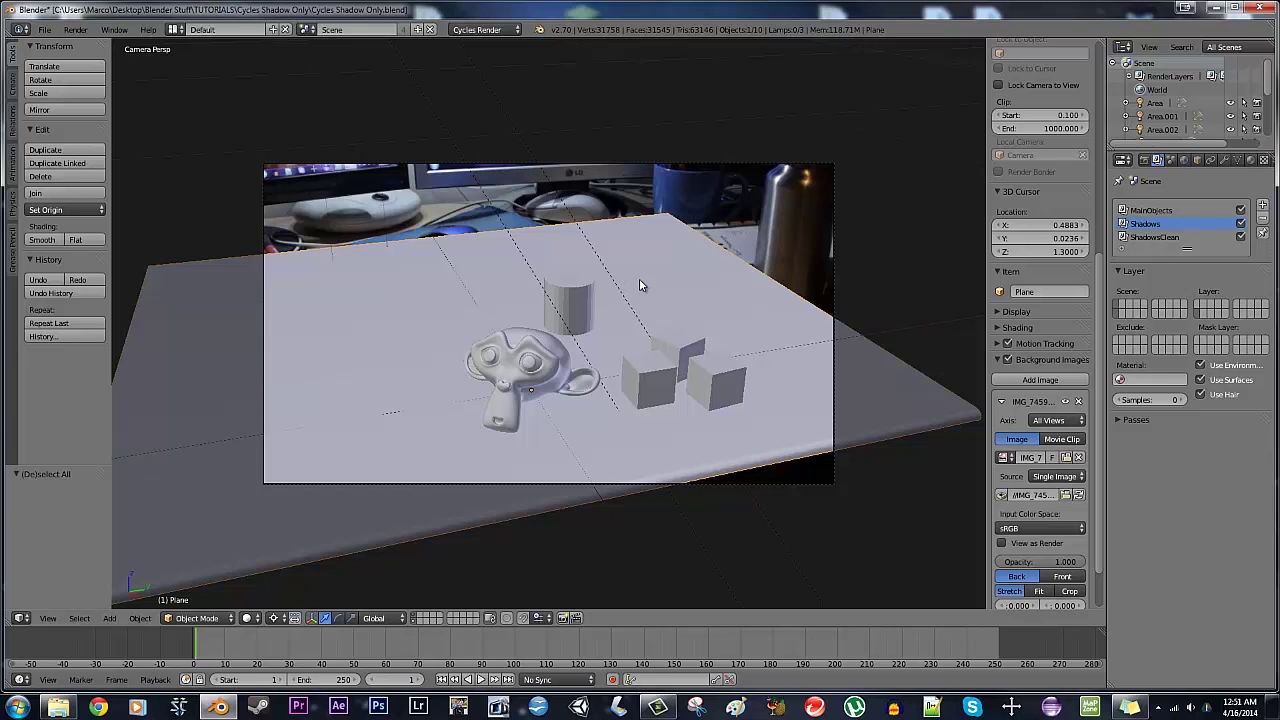
click(1170, 238)
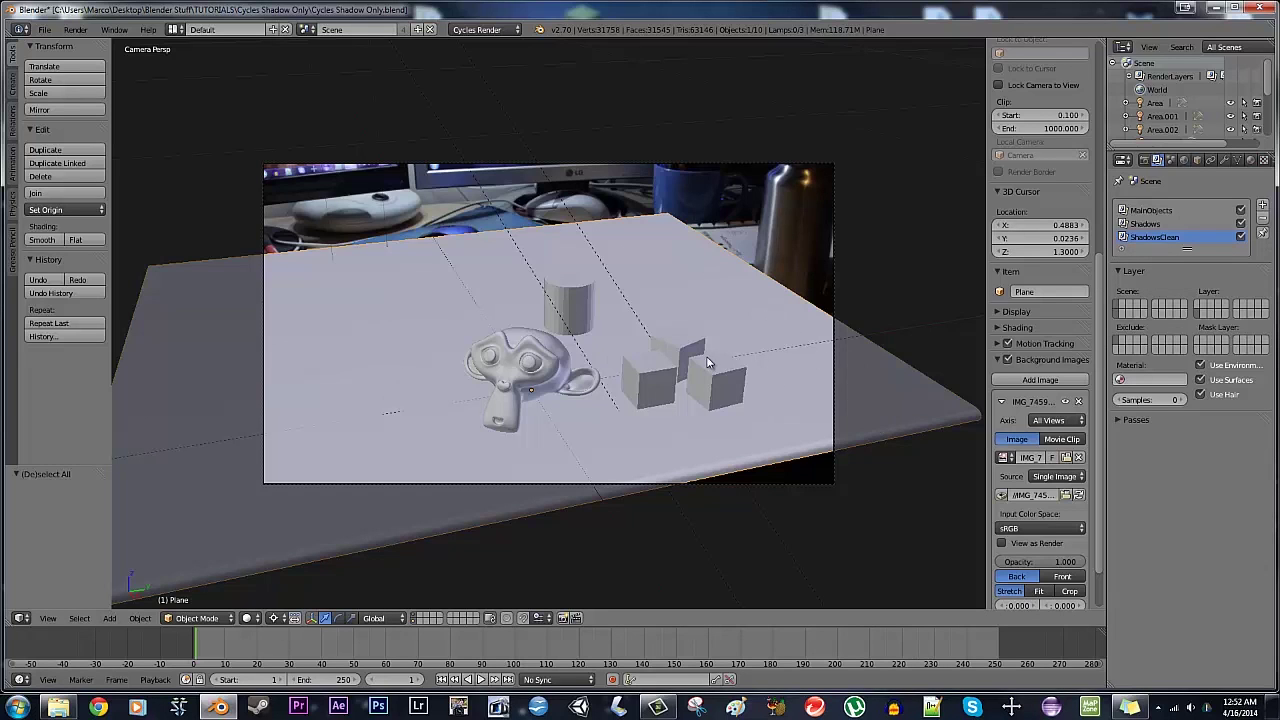
Step: Move the camera and the three area lamps to the first scene layer and clear the selection
right_click(501, 214)
shift+right_click(568, 205)
right_click(842, 290)
scroll(847, 316, down, 5)
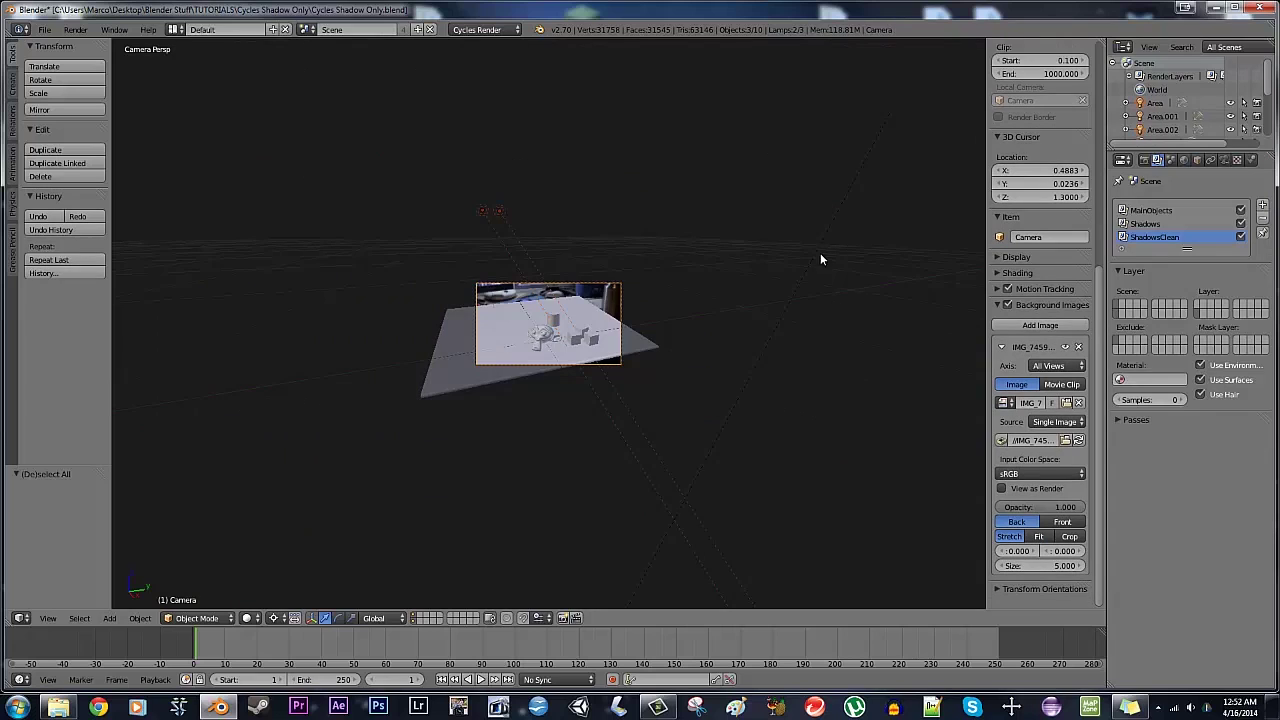
shift+right_click(820, 259)
scroll(742, 318, up, 5)
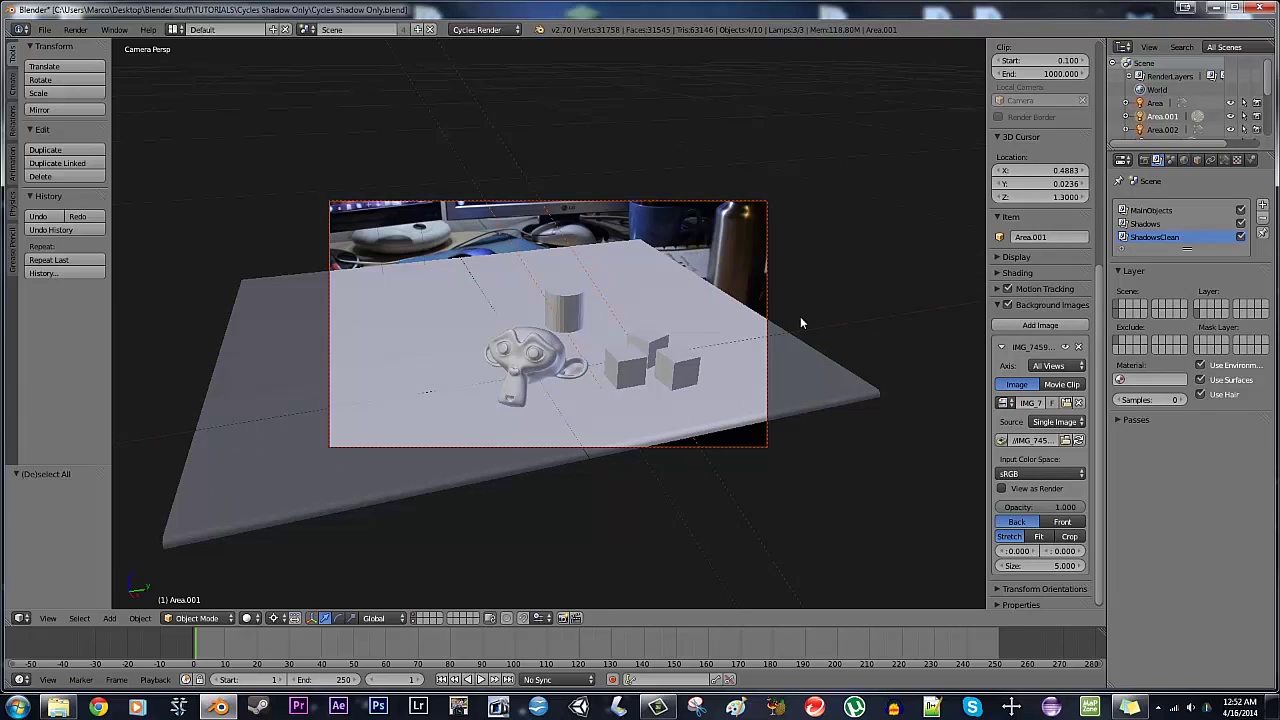
key(m)
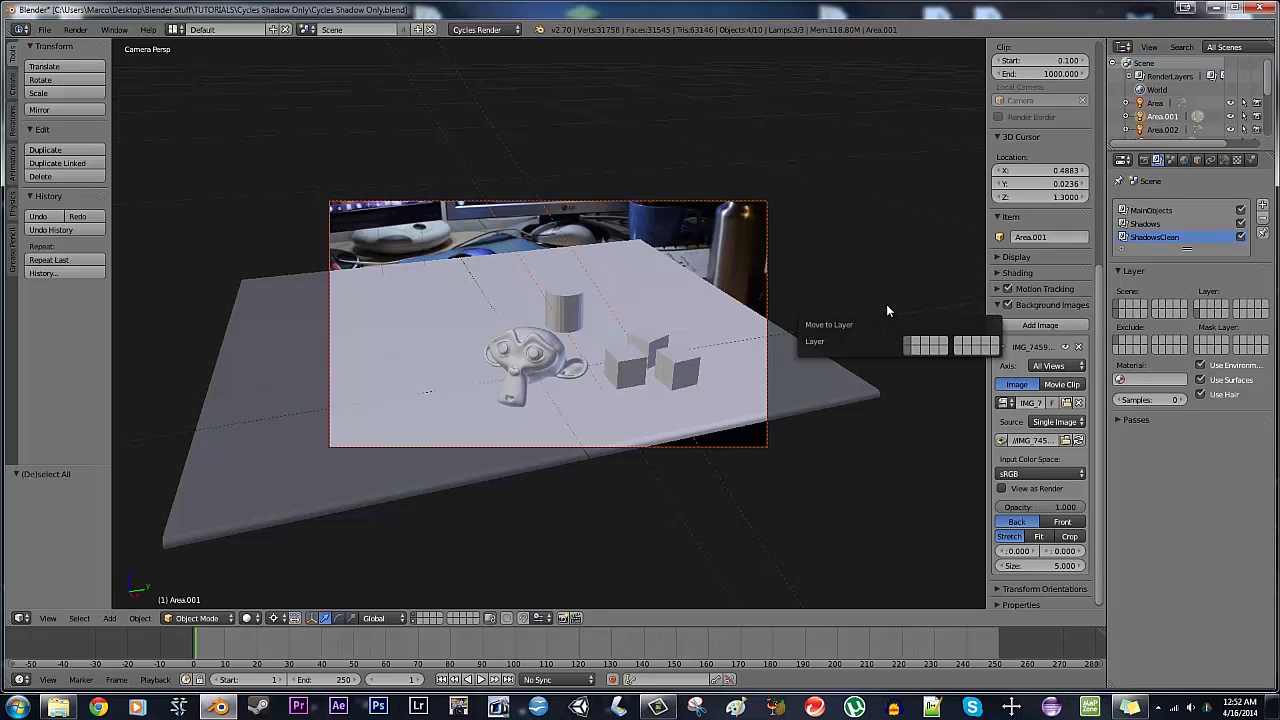
click(910, 347)
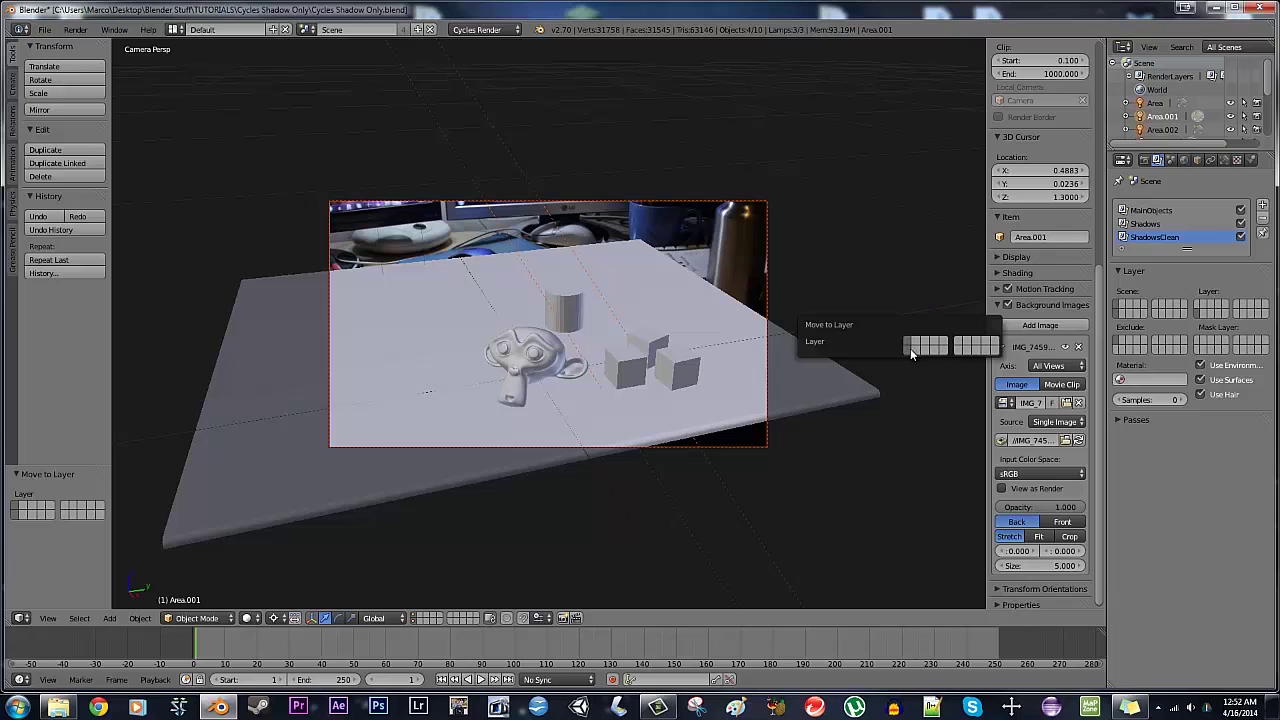
key(a)
scroll(760, 318, up, 2)
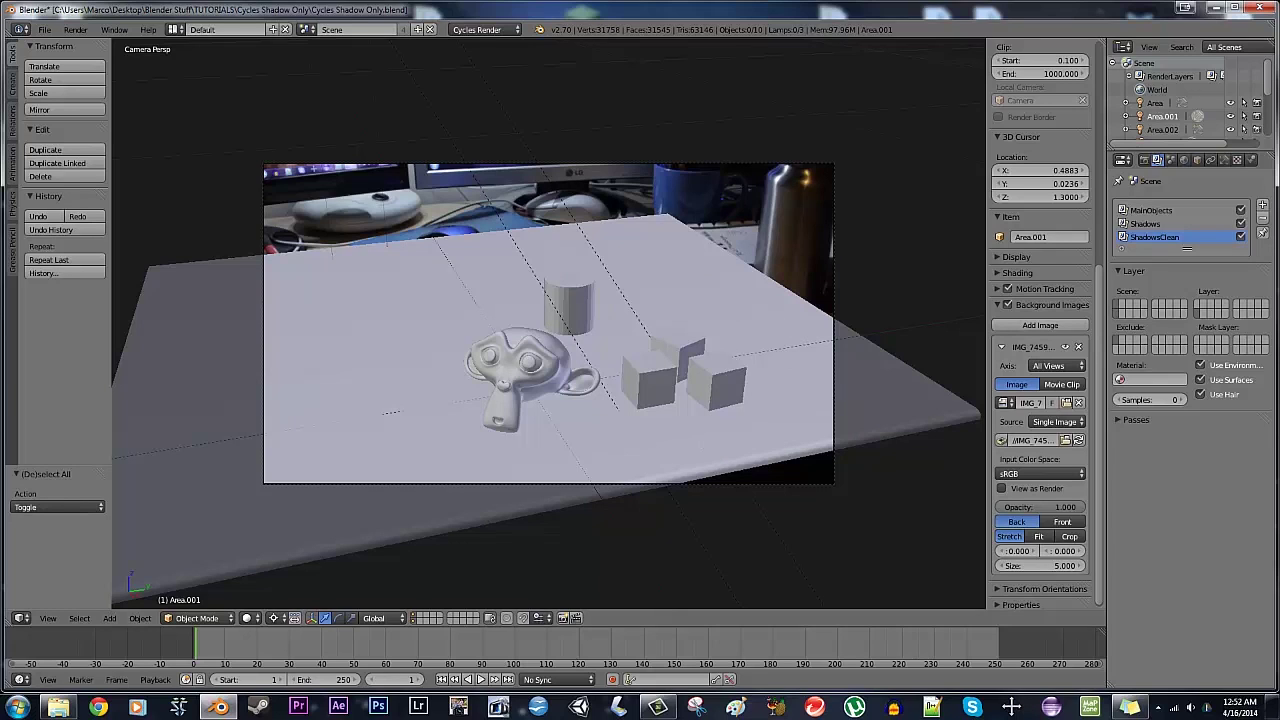
Step: Check the render settings down to the film's transparency option, and switch to the Compositing layout to survey the node tree
click(1146, 166)
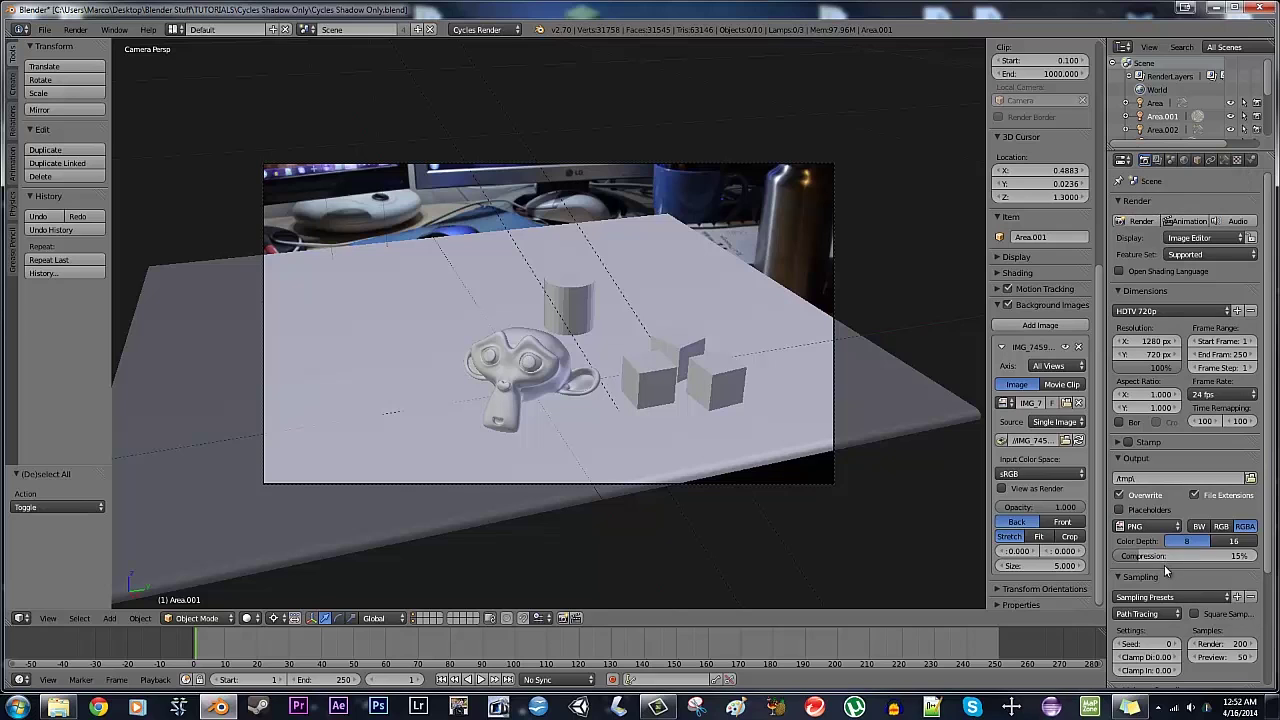
scroll(1159, 454, down, 5)
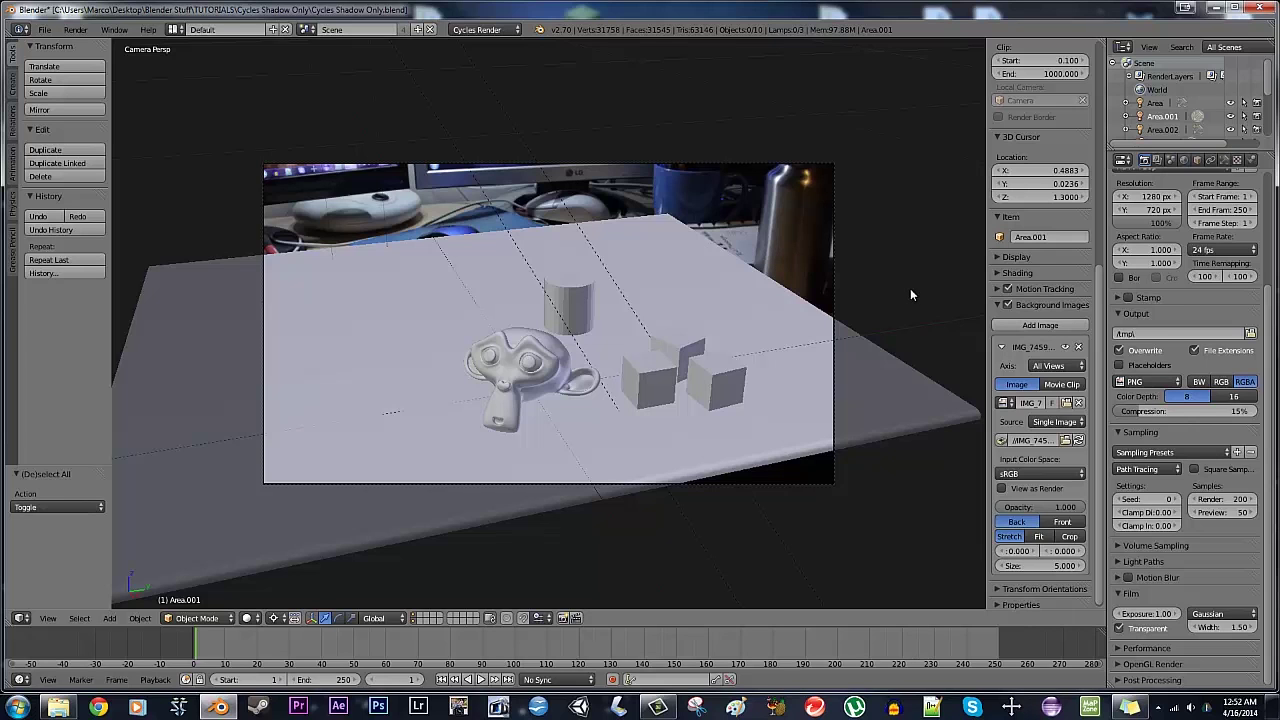
key(ctrl+Left)
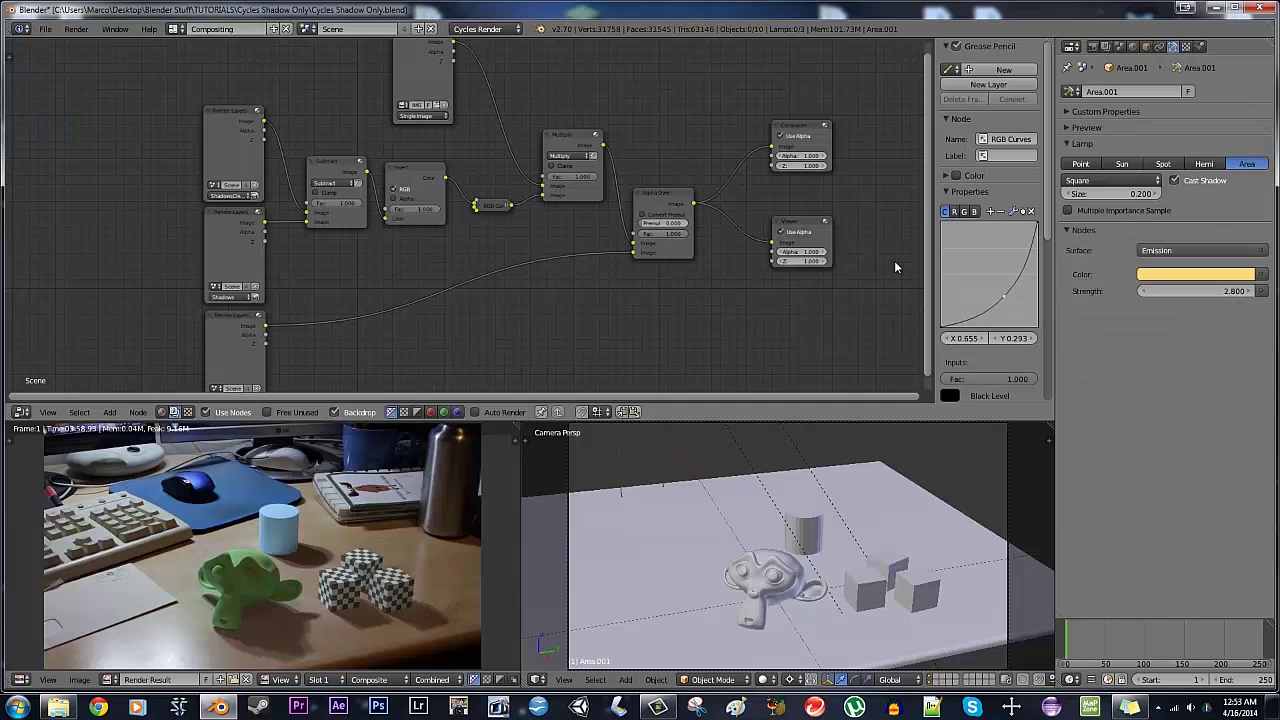
middle_drag(362, 298, 428, 303)
scroll(369, 359, down, 3)
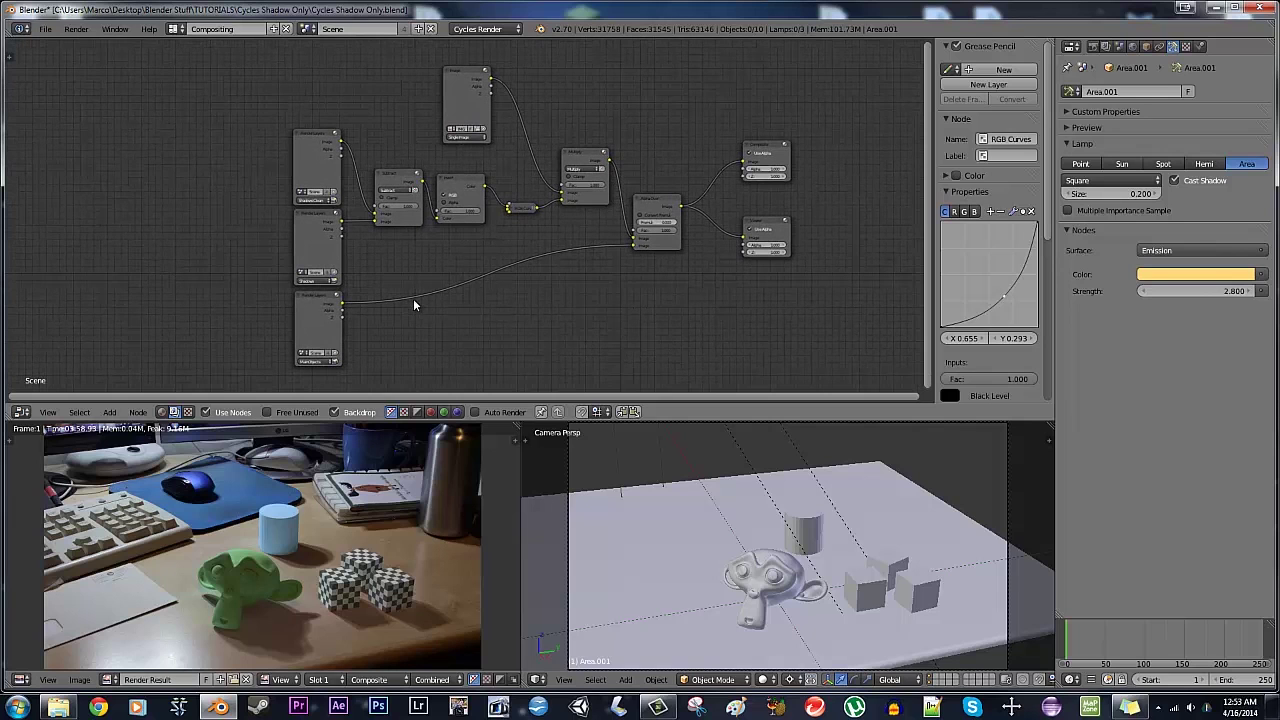
mouse_move(380, 322)
middle_down()
mouse_move(410, 293)
mouse_move(394, 310)
middle_up()
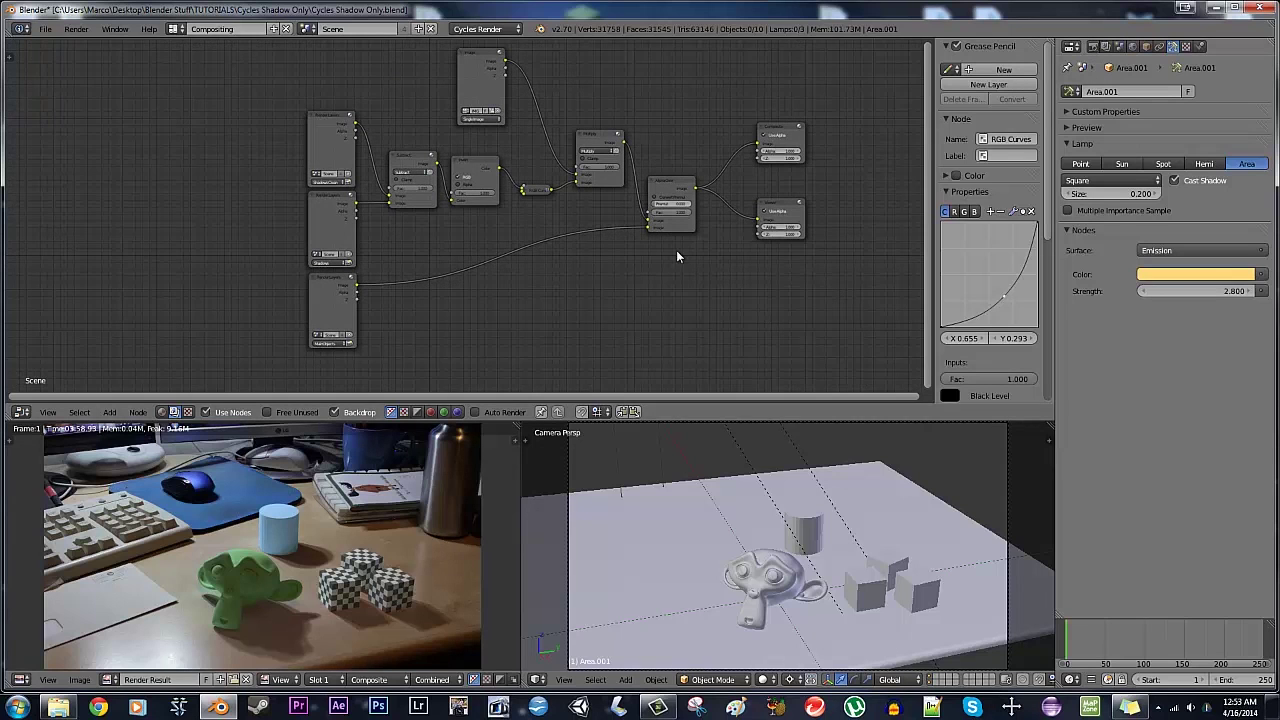
middle_drag(467, 318, 494, 313)
scroll(494, 313, up, 3)
middle_drag(536, 269, 463, 299)
Step: Set the render samples to 100 and render the scene
click(1092, 46)
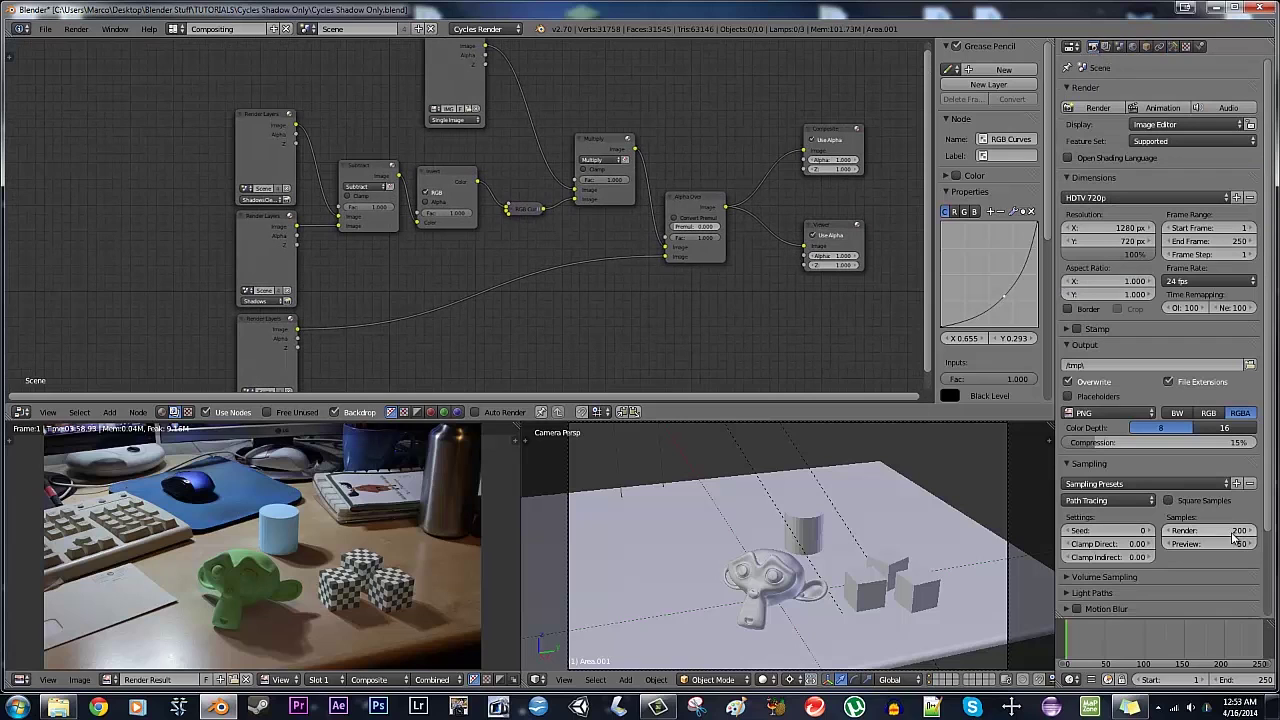
click(1235, 540)
text(100)
key(Return)
key(F12)
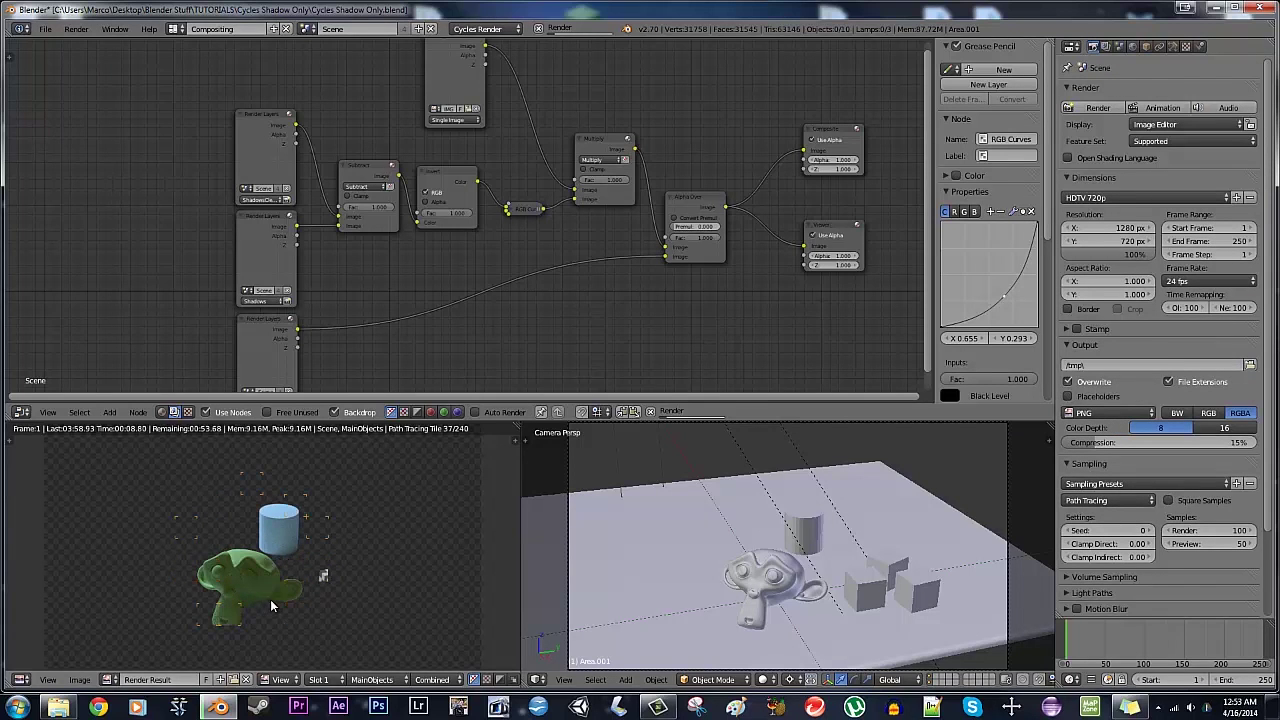
middle_drag(396, 378, 410, 344)
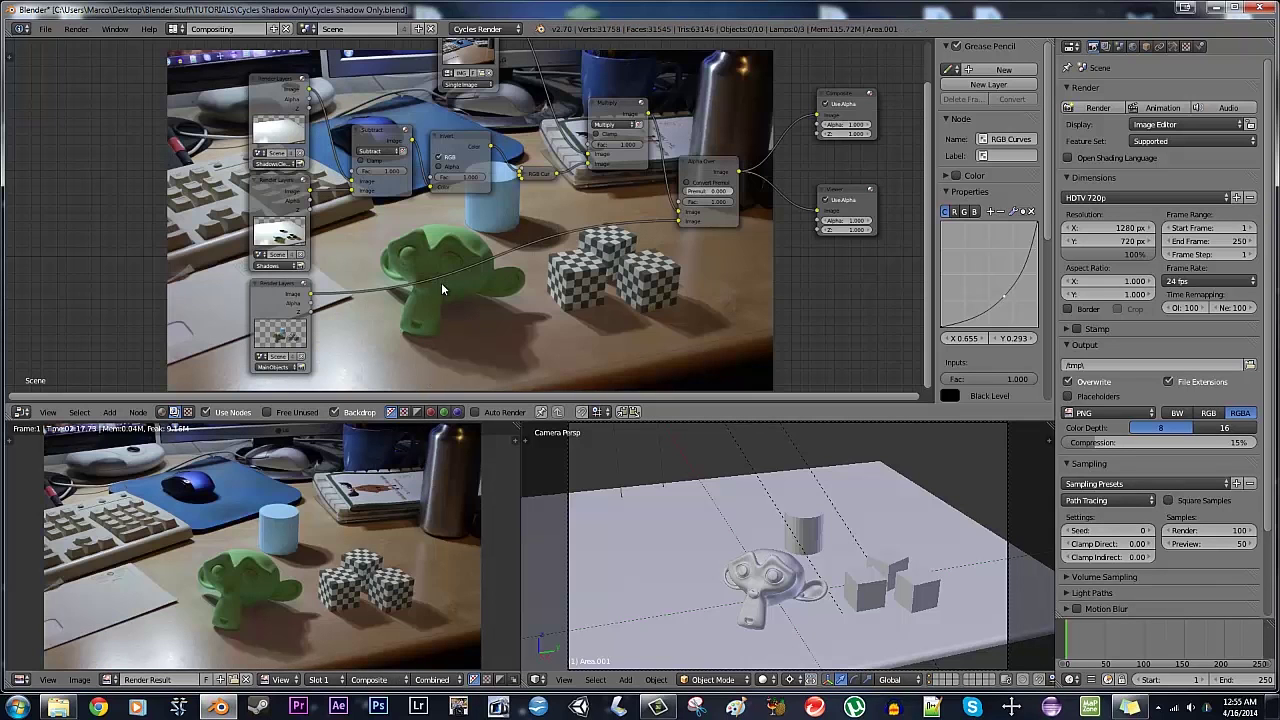
middle_drag(443, 289, 390, 333)
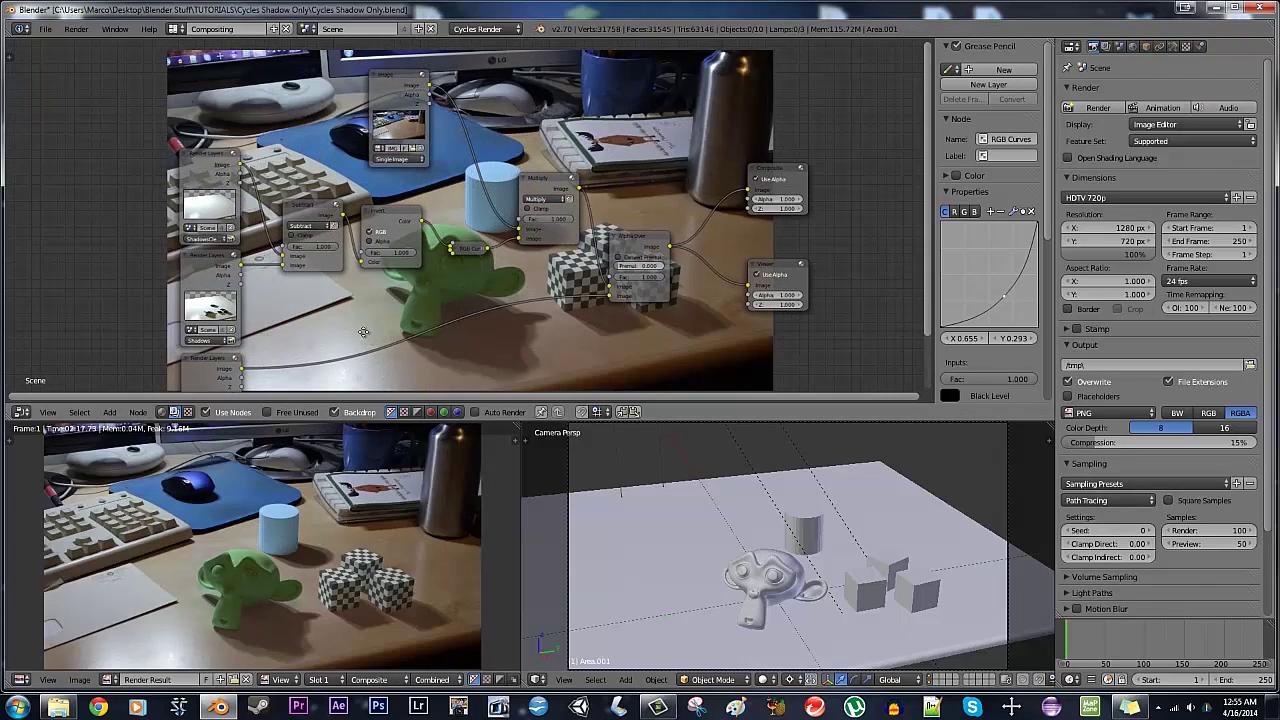
Step: Preview the ShadowsClean render layer in the compositor backdrop
middle_drag(363, 333, 419, 316)
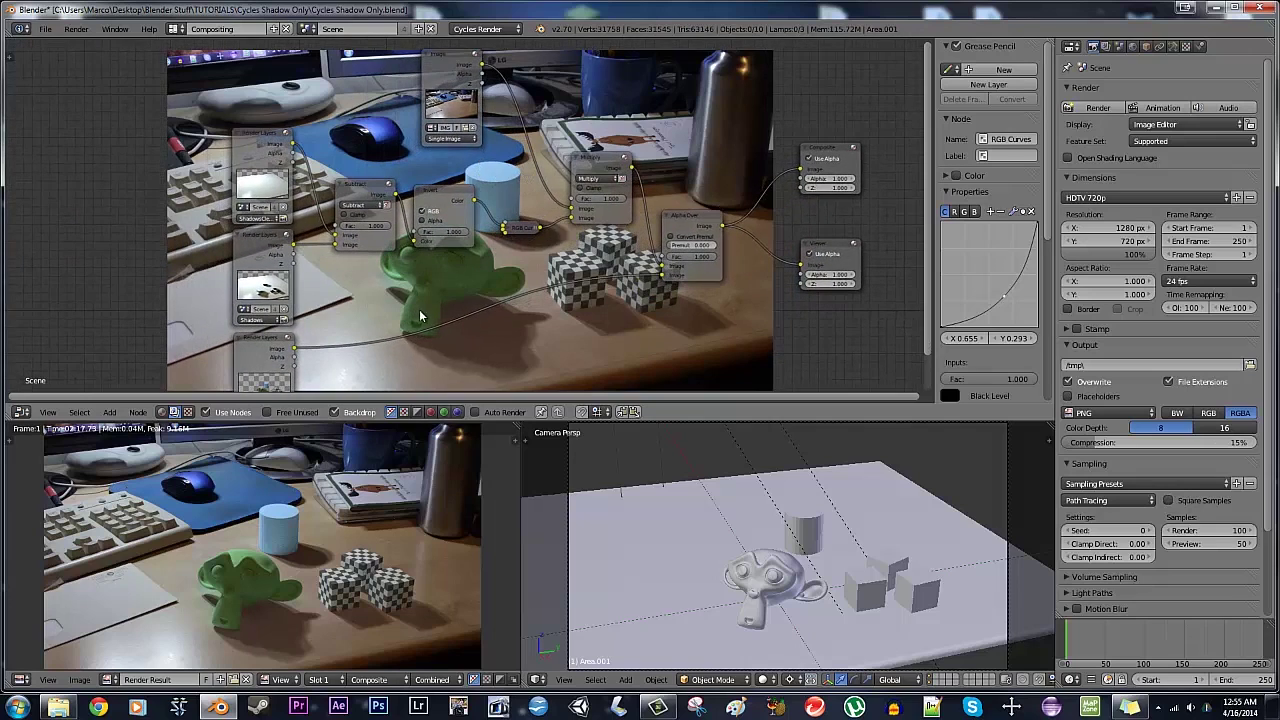
ctrl+shift+click(248, 129)
middle_drag(503, 337, 519, 307)
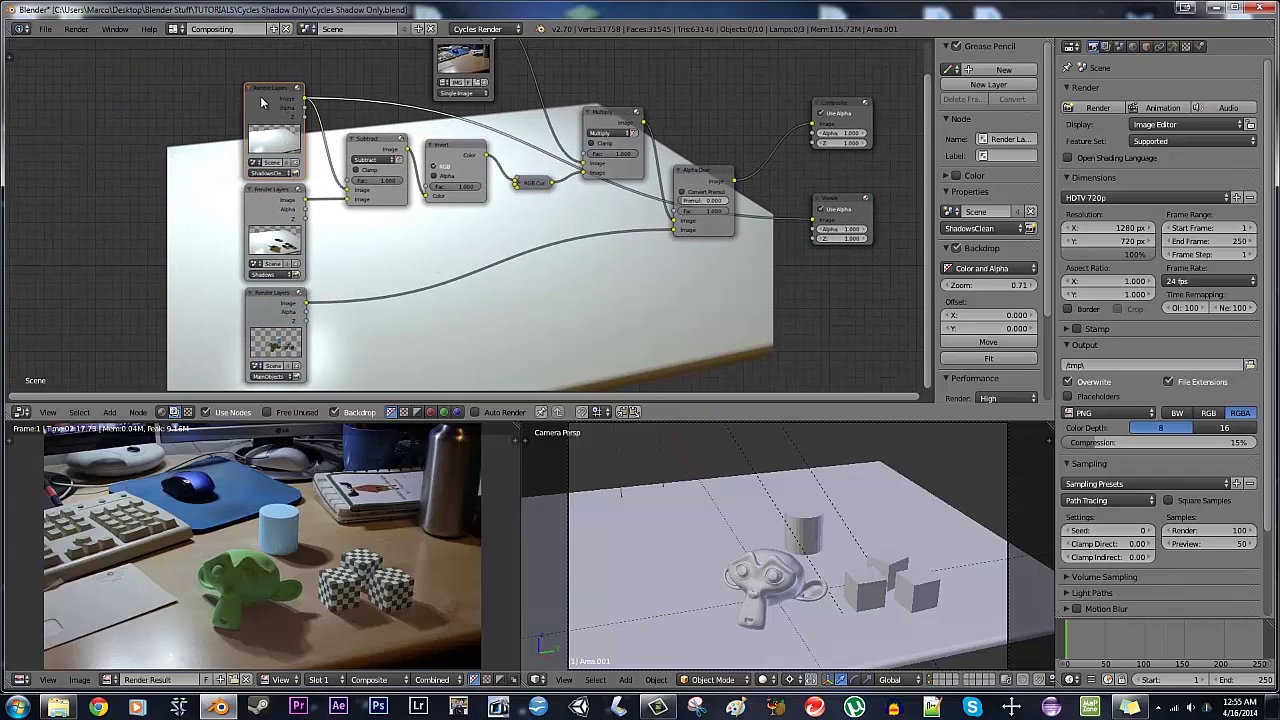
middle_drag(466, 276, 569, 337)
scroll(569, 337, up, 8)
middle_drag(463, 251, 309, 187)
middle_drag(334, 295, 176, 212)
middle_drag(392, 241, 517, 211)
middle_drag(591, 251, 334, 165)
Step: Preview the Shadows render layer and compare it with ShadowsClean by alternating between the two in the backdrop
middle_drag(258, 141, 326, 192)
ctrl+shift+click(328, 208)
middle_drag(480, 254, 834, 296)
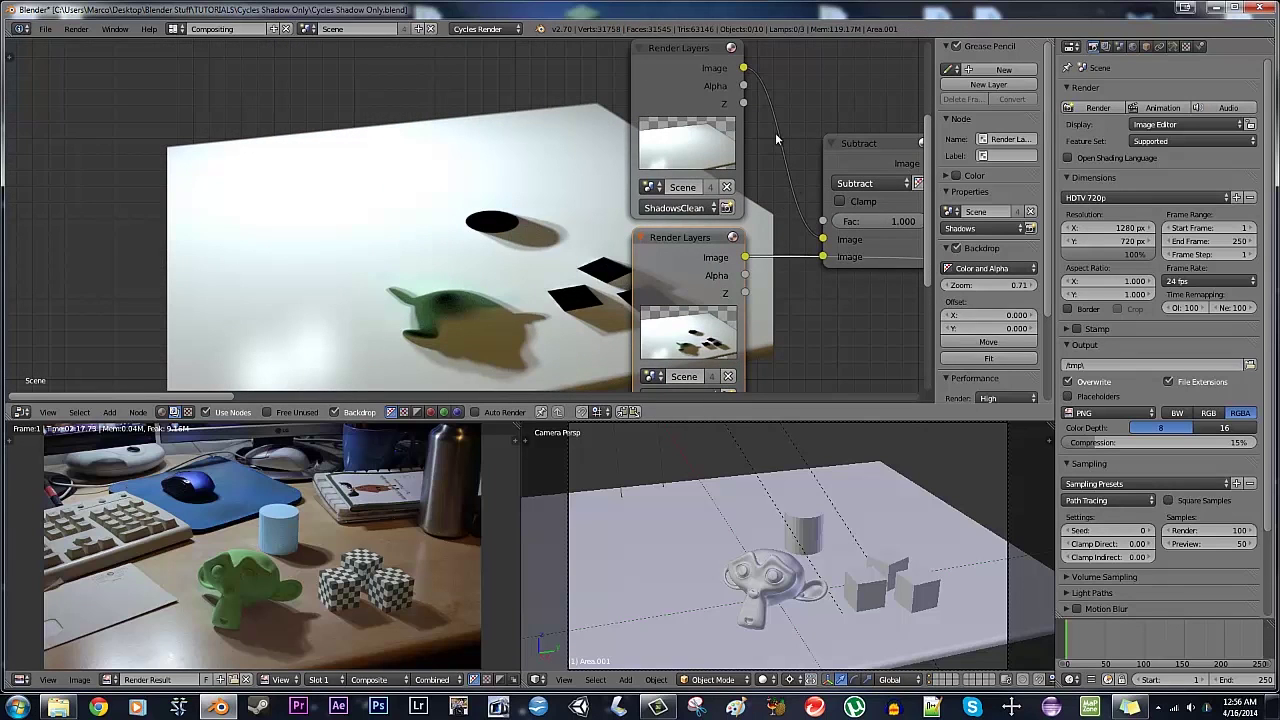
ctrl+shift+click(669, 89)
ctrl+shift+click(671, 273)
ctrl+shift+click(676, 83)
ctrl+shift+click(684, 265)
ctrl+shift+click(672, 78)
ctrl+shift+click(670, 286)
Step: Preview ShadowsClean again and nudge the Shadows render layer node and the Subtract node slightly
middle_drag(577, 301, 314, 296)
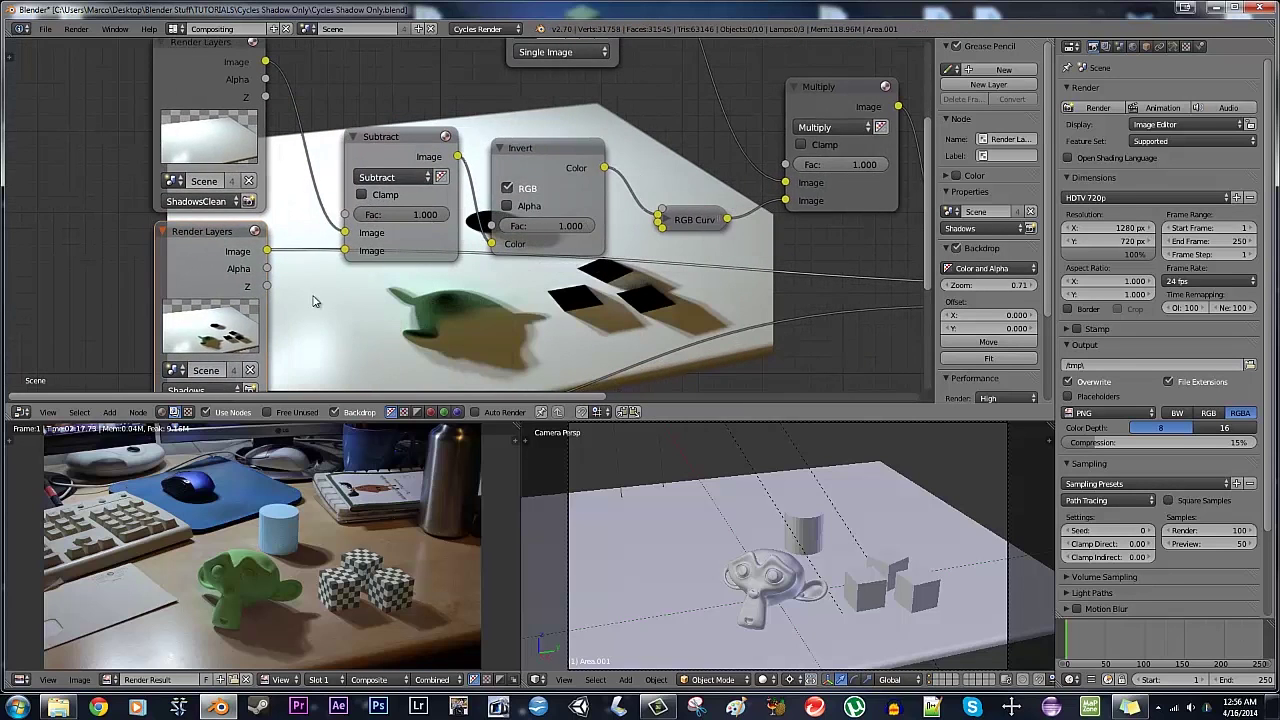
ctrl+shift+click(208, 66)
drag(203, 233, 195, 232)
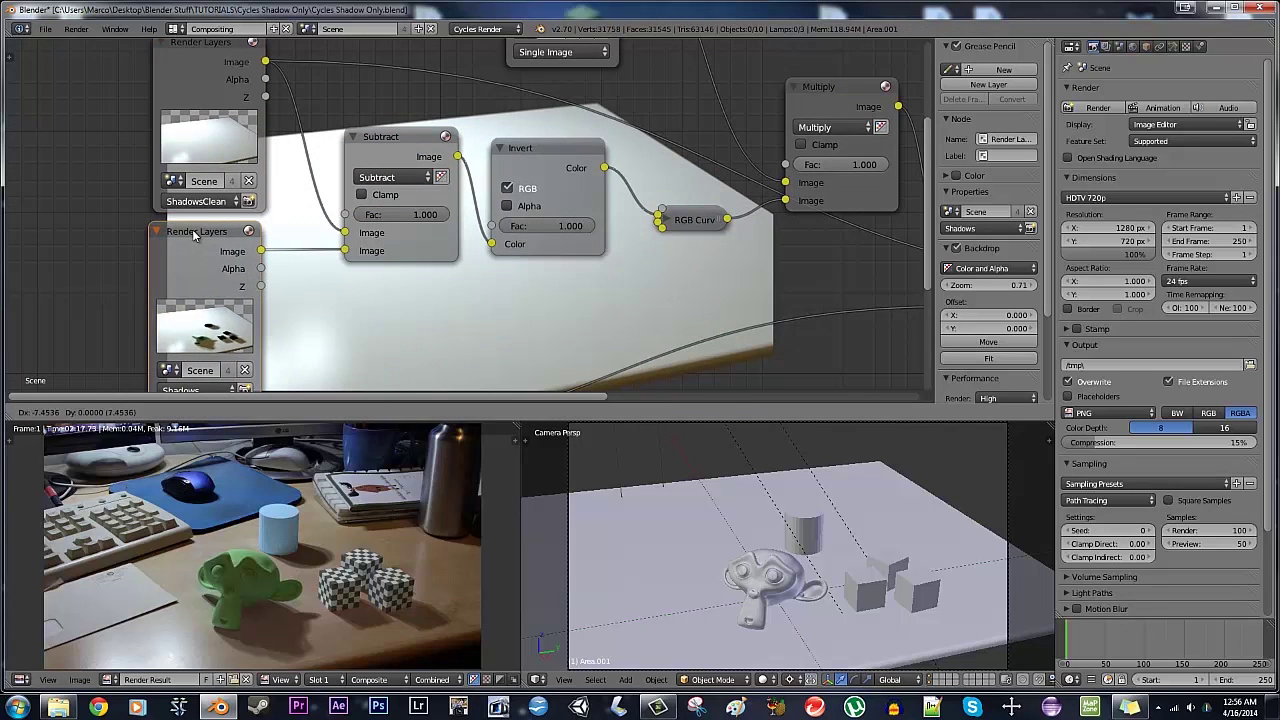
drag(392, 140, 392, 138)
key(shift+a)
mouse_move(537, 386)
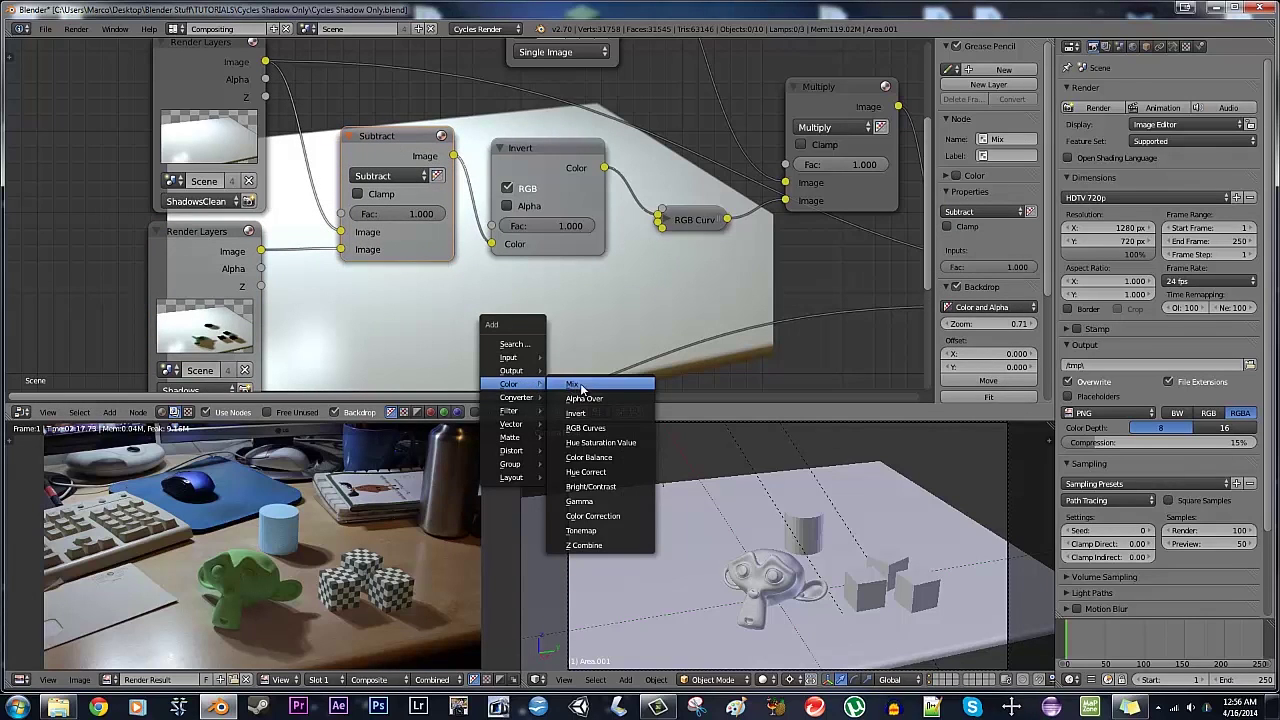
key(Escape)
Step: Preview the Subtract node's output in the compositor backdrop
middle_drag(279, 225, 297, 259)
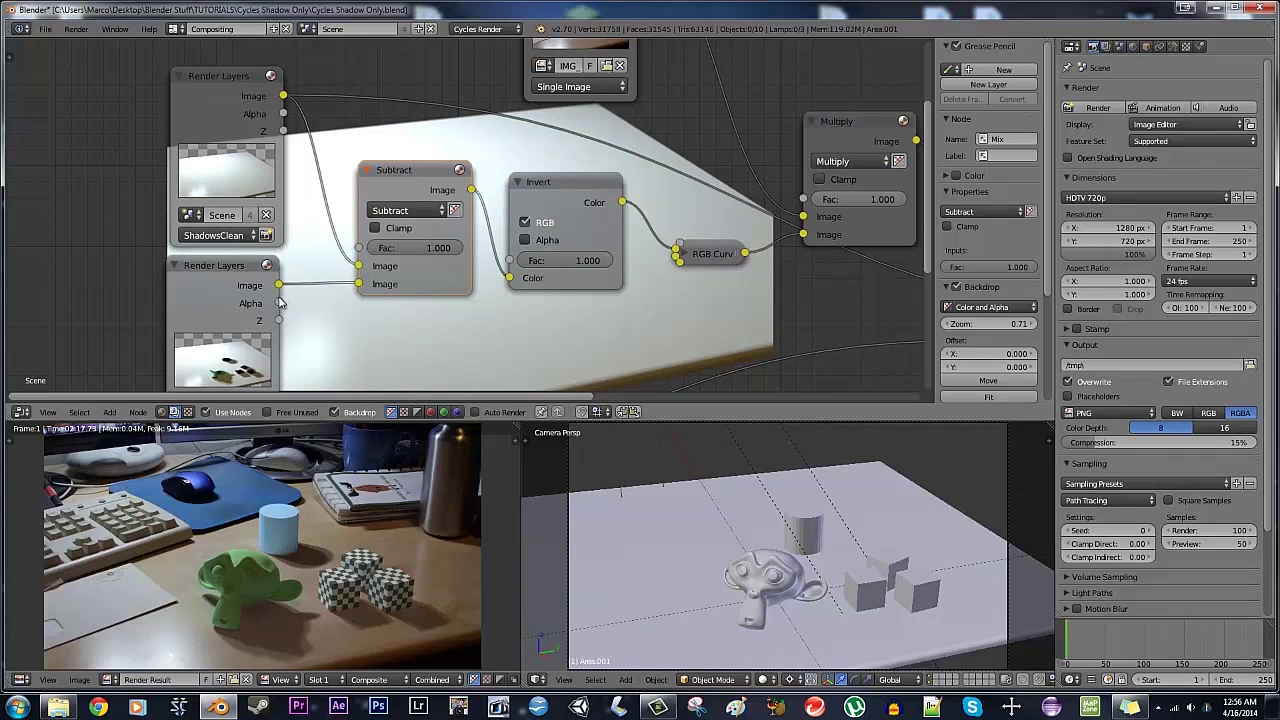
middle_drag(343, 322, 343, 304)
middle_drag(444, 272, 362, 284)
ctrl+shift+click(336, 172)
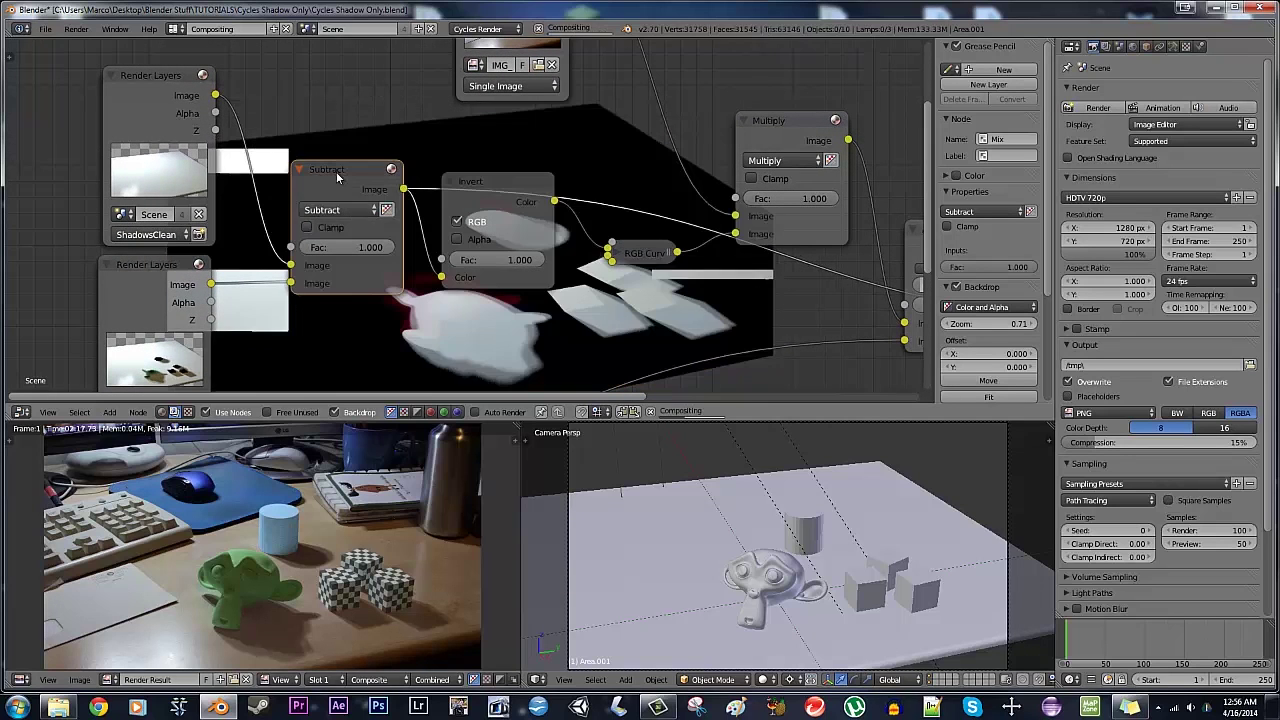
middle_drag(555, 368, 506, 357)
key(shift+a)
mouse_move(543, 248)
click(608, 283)
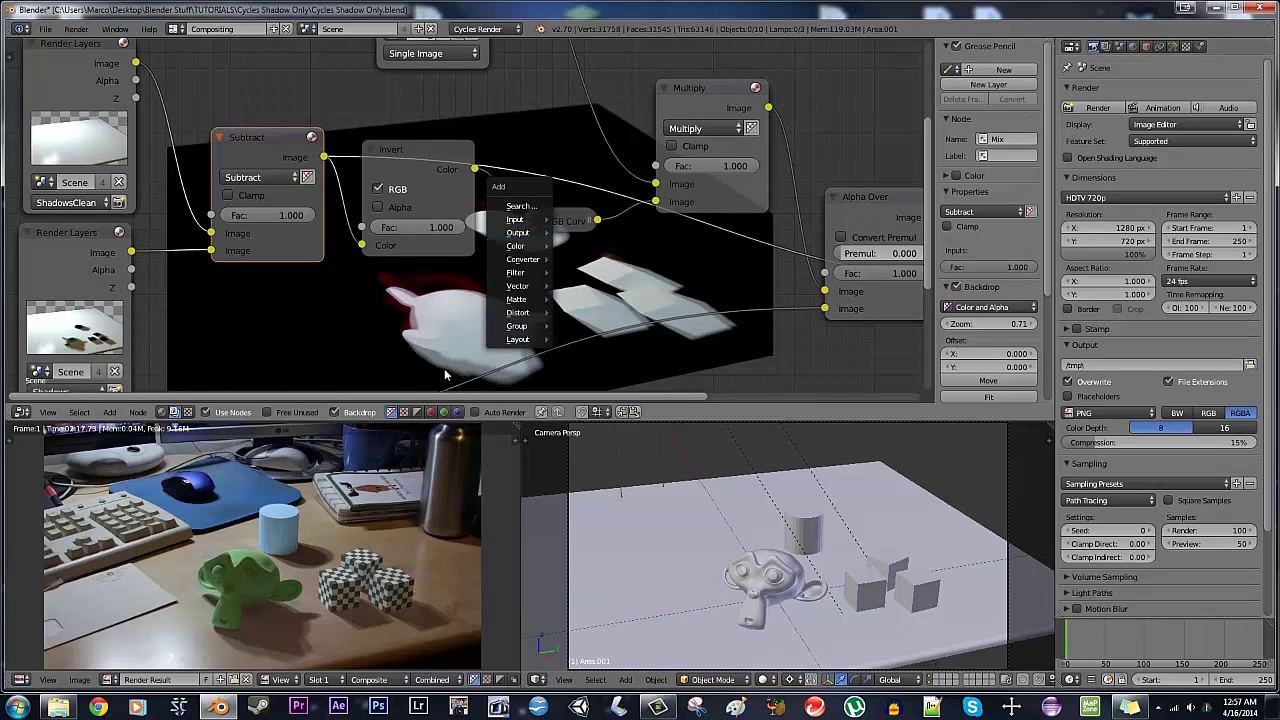
Step: Preview the Invert node's output and the RGB Curves node's output in the backdrop
ctrl+shift+click(424, 149)
middle_drag(564, 269, 544, 215)
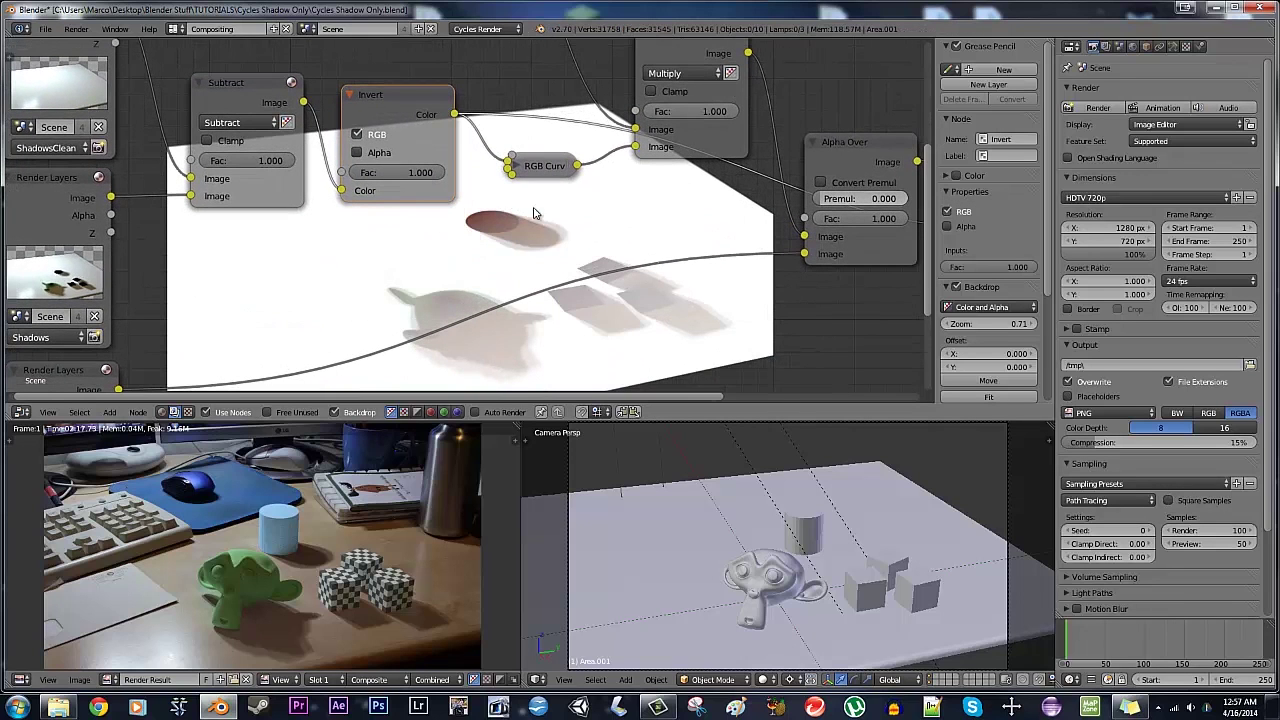
click(513, 166)
click(512, 166)
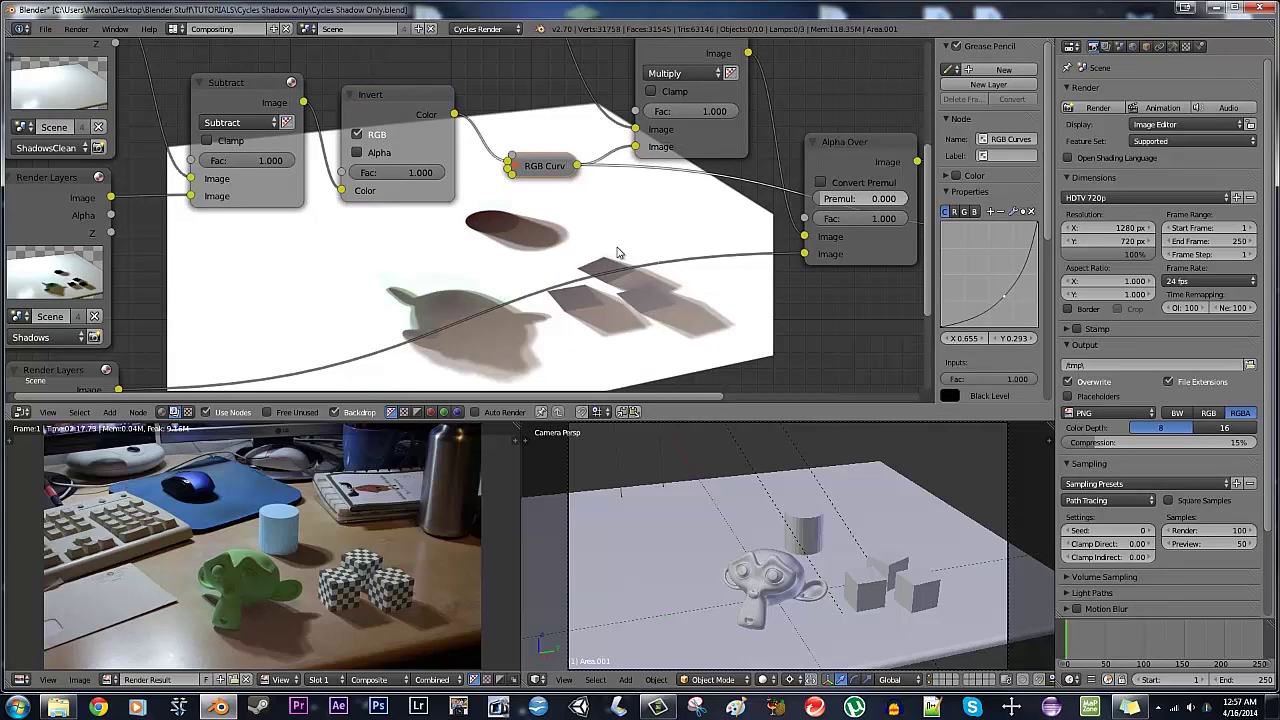
Step: Preview the background photo's Image node in the backdrop and bring the Multiply node into focus
middle_drag(649, 252, 641, 310)
scroll(604, 291, down, 5)
scroll(630, 335, up, 3)
ctrl+shift+click(375, 85)
middle_drag(526, 182, 483, 172)
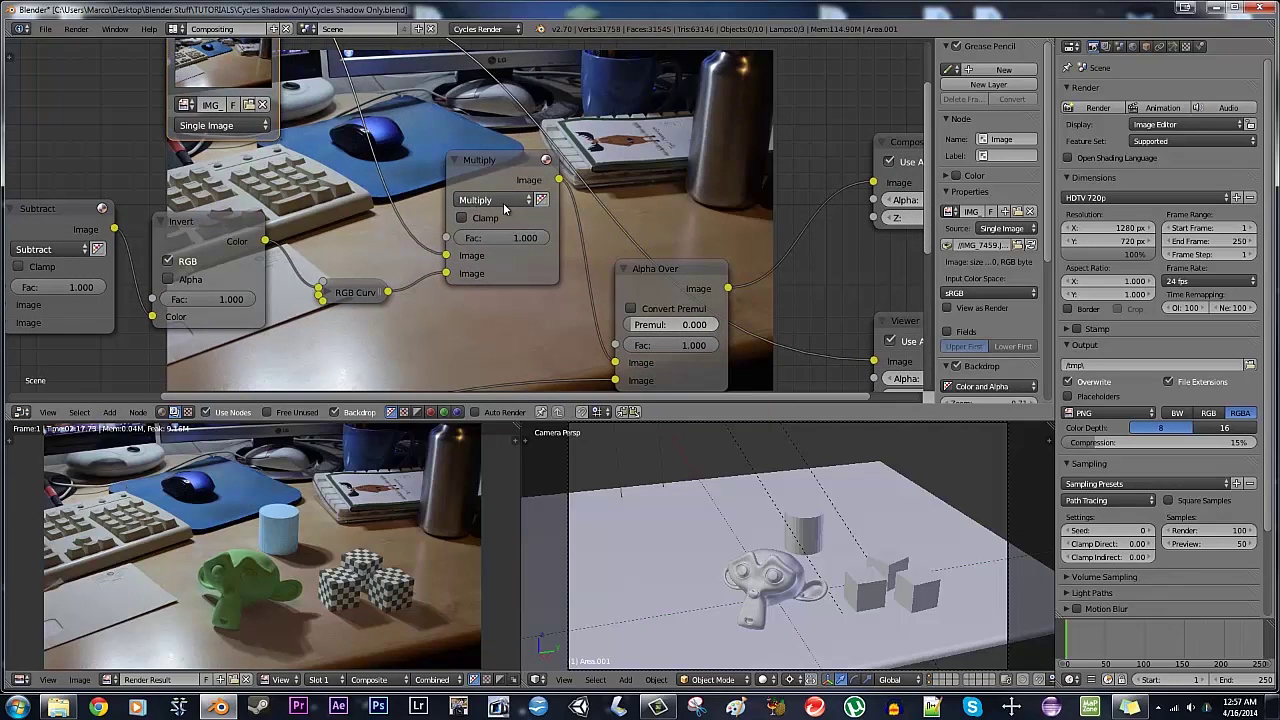
Step: Preview the RGB Curves node's output in the compositor backdrop
middle_drag(351, 180, 479, 243)
scroll(479, 243, down, 2)
middle_drag(533, 336, 463, 327)
ctrl+shift+click(410, 331)
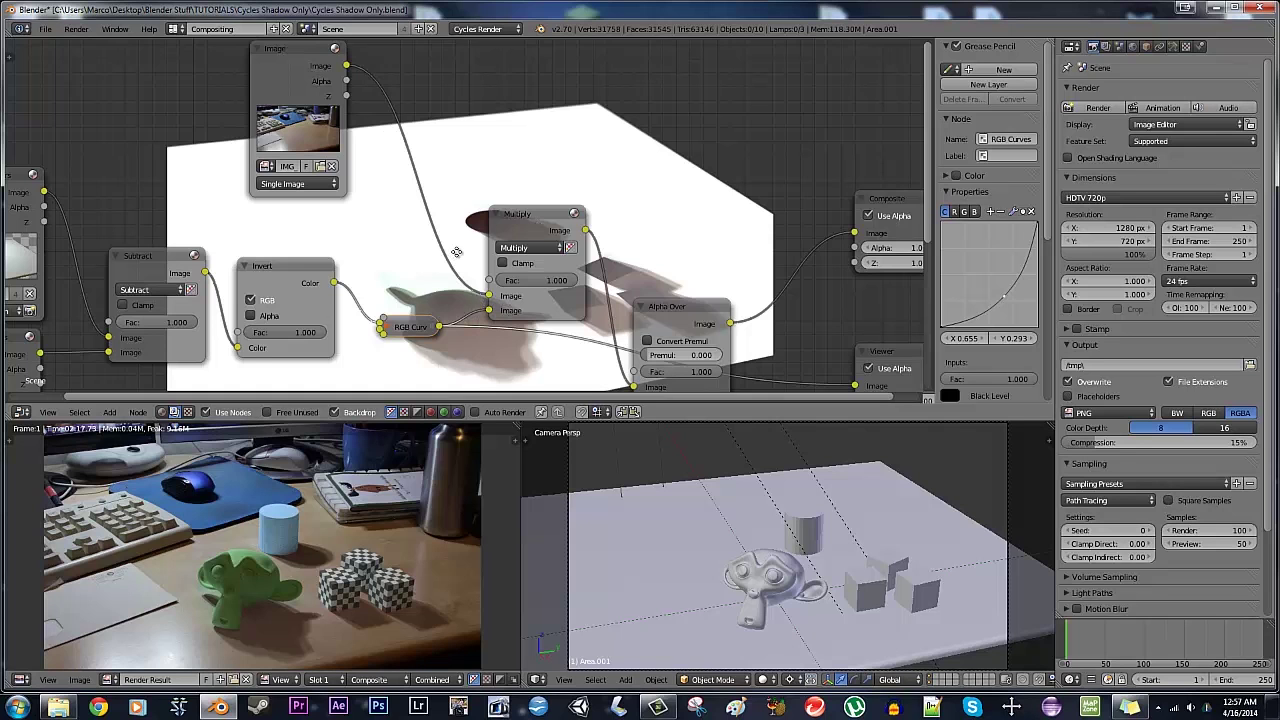
Step: Preview the Multiply node's output, the desk photo combined with the shadows, in the backdrop
middle_drag(455, 250, 466, 110)
middle_drag(416, 223, 453, 307)
ctrl+shift+click(565, 170)
middle_drag(544, 336, 387, 145)
Step: Enlarge the backdrop to a zoom of 1.57 to examine the multiplied shadows, and return it to 0.73
drag(990, 323, 1056, 331)
scroll(601, 274, down, 3)
mouse_move(574, 296)
middle_down()
mouse_move(568, 246)
mouse_move(590, 278)
middle_up()
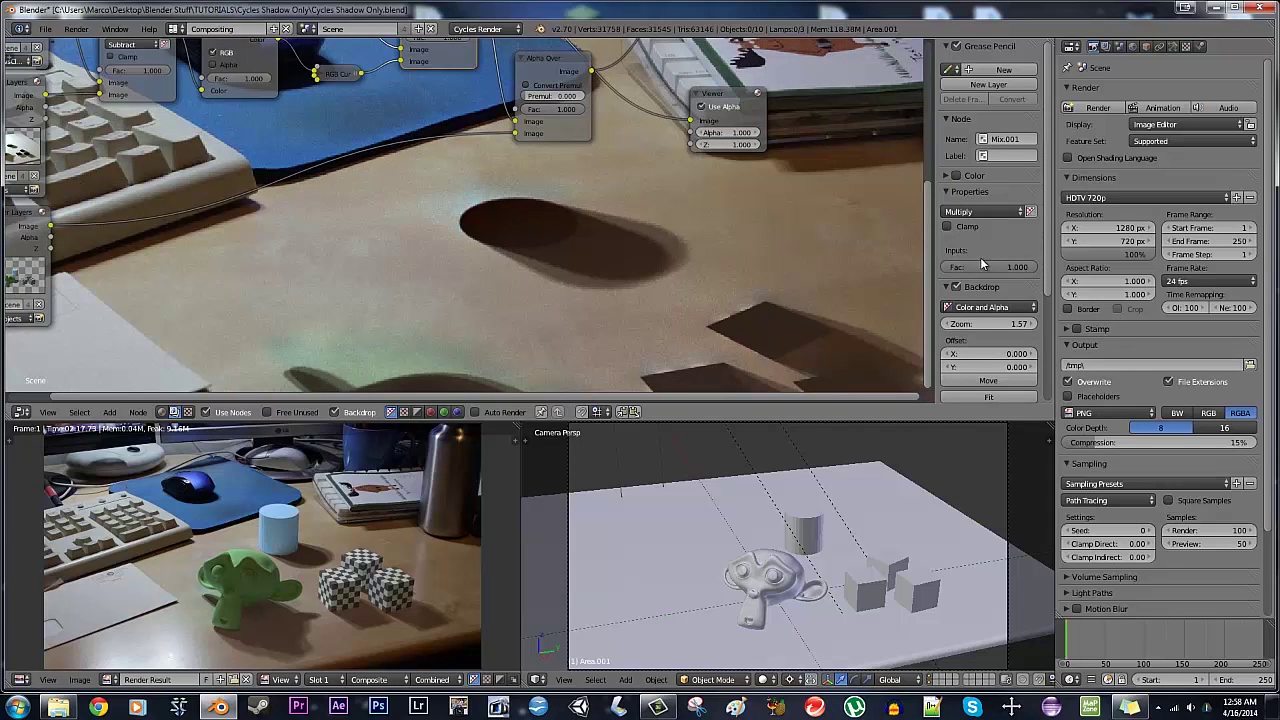
drag(1014, 323, 951, 337)
scroll(657, 338, down, 3)
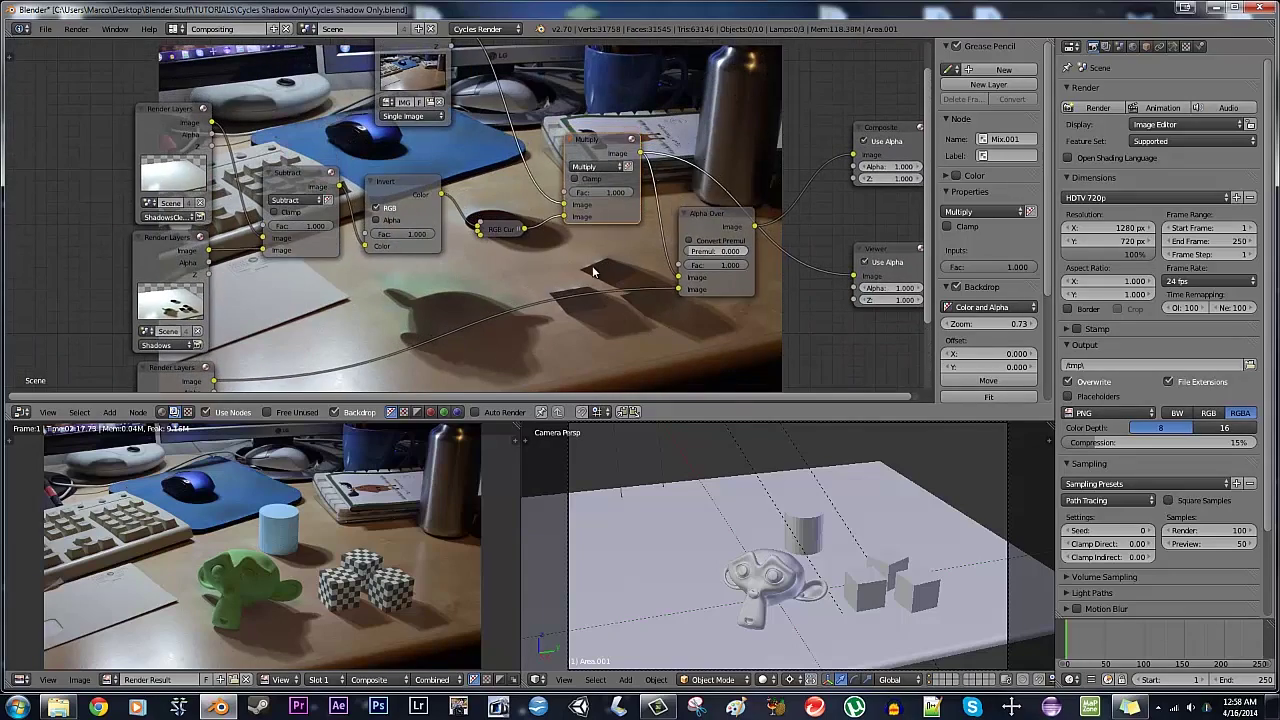
Step: Move the Viewer node below the Composite node and nudge the Alpha Over node slightly
middle_drag(593, 271, 463, 269)
middle_drag(514, 310, 608, 340)
drag(800, 267, 846, 241)
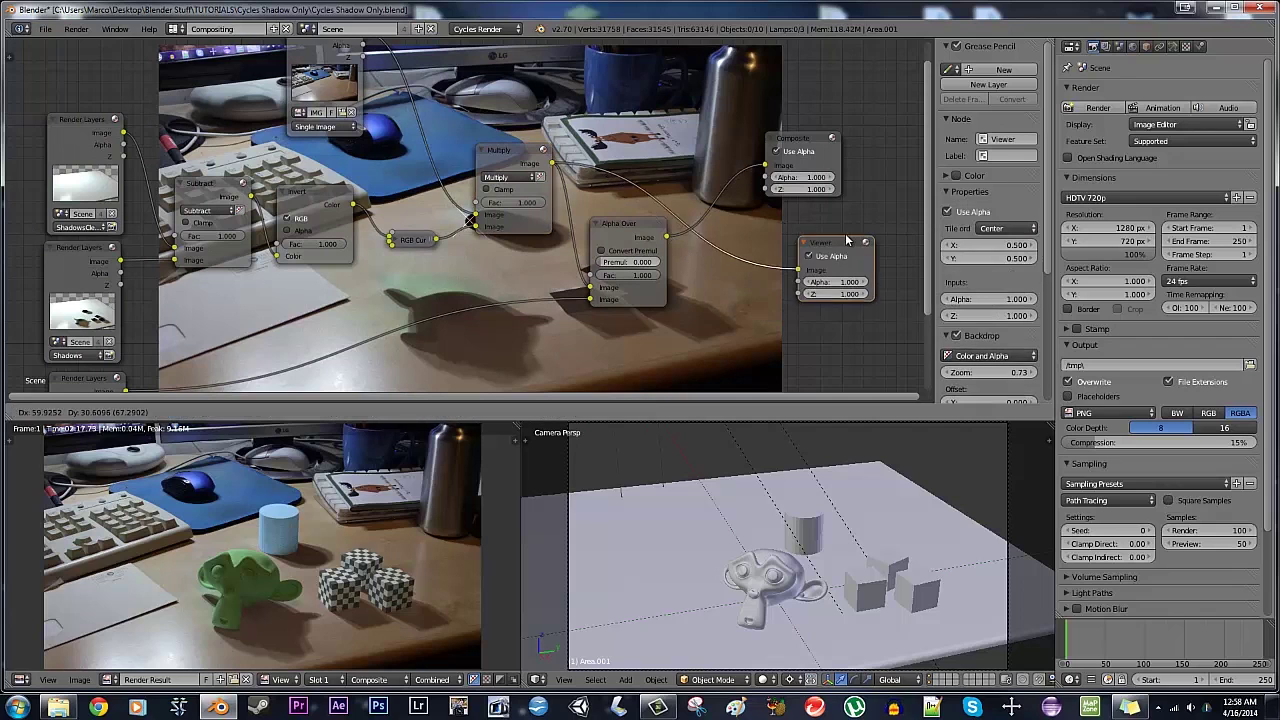
drag(620, 235, 628, 216)
key(shift+a)
mouse_move(494, 273)
key(shift+d)
Step: Preview the Multiply node's output once more and the MainObjects render layer's output in the backdrop
click(545, 170)
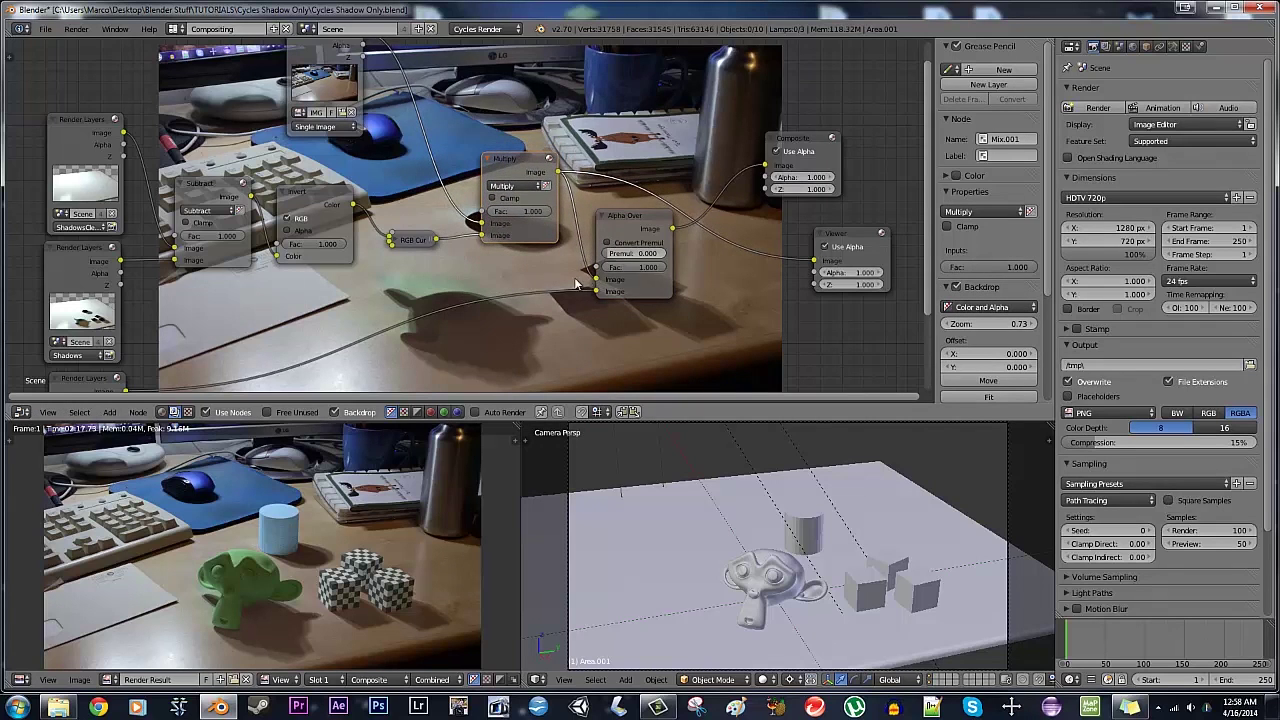
middle_drag(561, 256, 751, 139)
ctrl+shift+click(260, 284)
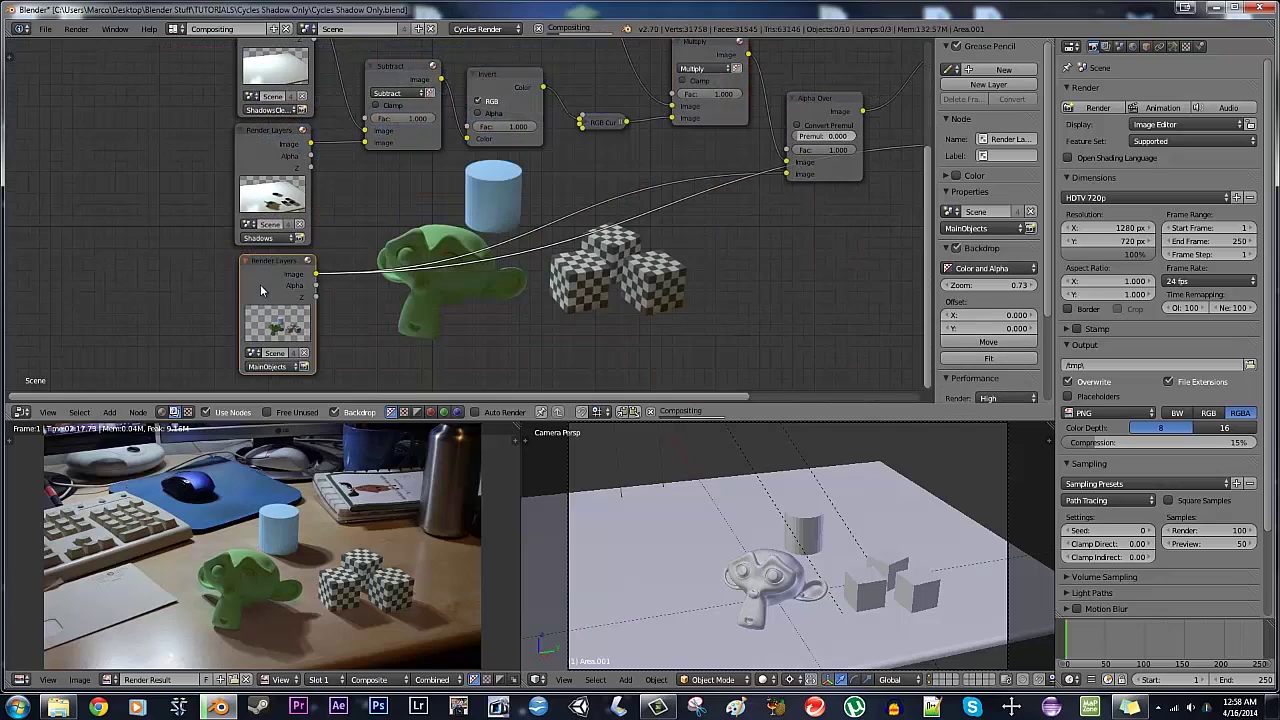
middle_drag(444, 302, 318, 345)
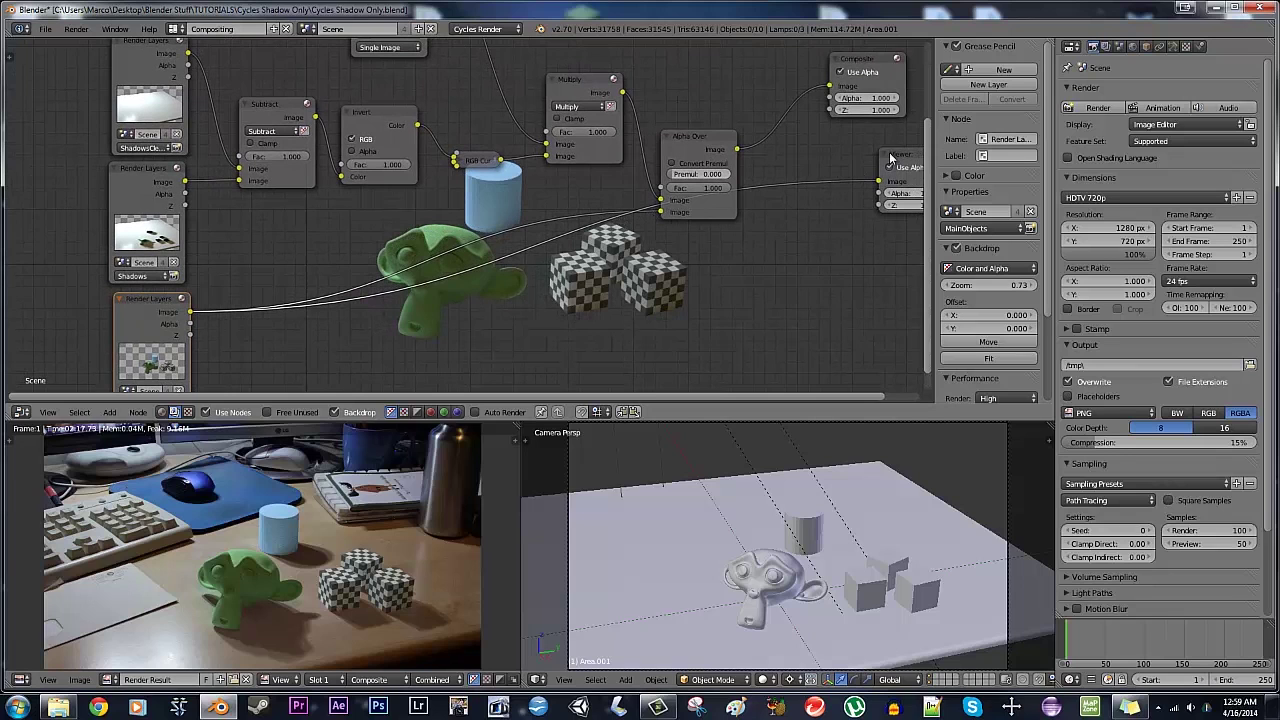
Step: Shift the Viewer node further down and preview the Alpha Over node's final composite in the backdrop
drag(903, 157, 895, 218)
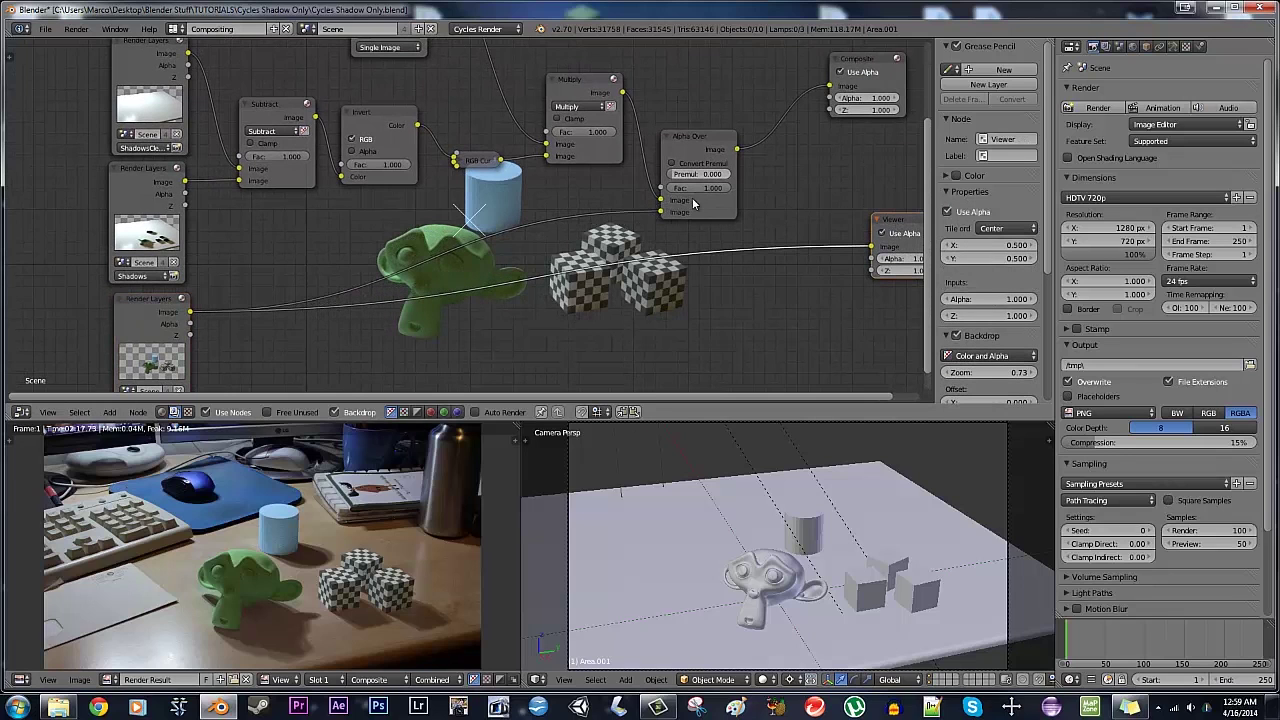
ctrl+shift+click(697, 146)
mouse_move(571, 294)
middle_down()
mouse_move(581, 219)
mouse_move(554, 297)
middle_up()
scroll(577, 262, down, 5)
scroll(516, 301, down, 3)
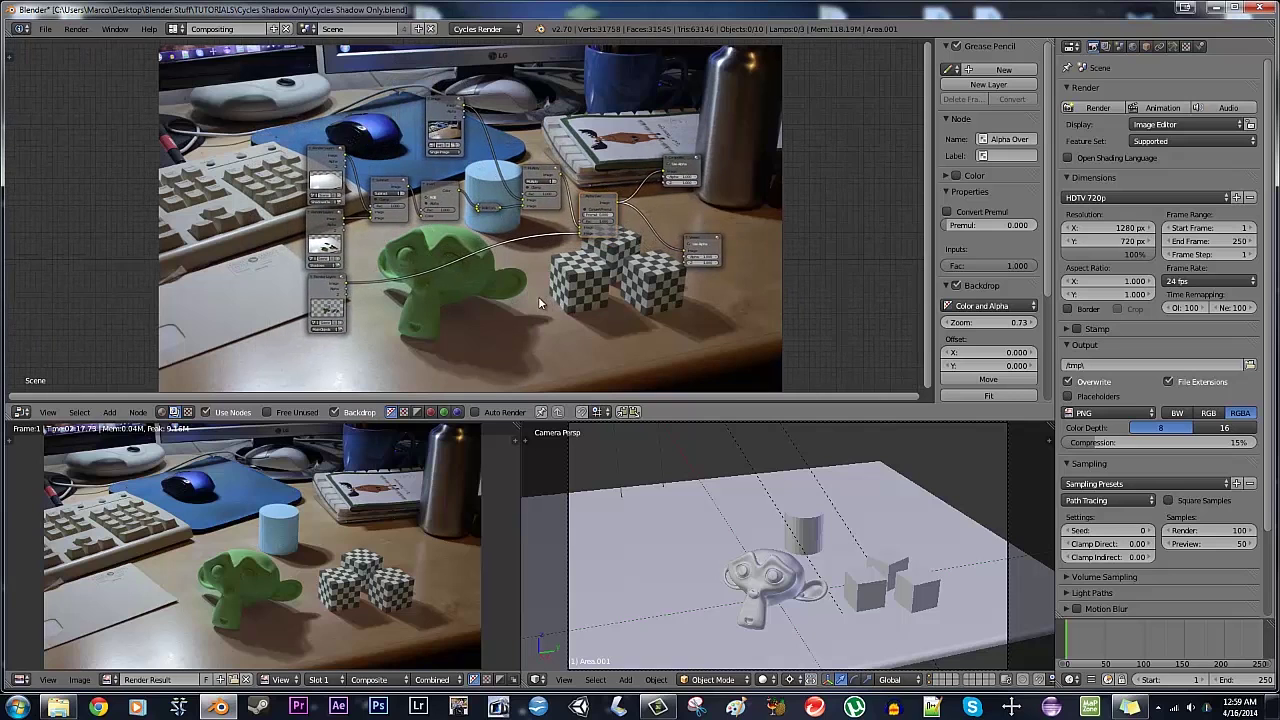
Step: Expand the RGB Curves node, move its curve point to about X 0.650, Y 0.287, and collapse the node again
scroll(536, 297, up, 2)
middle_drag(526, 300, 525, 297)
scroll(508, 298, up, 5)
middle_drag(542, 273, 529, 273)
click(446, 208)
click(455, 207)
middle_drag(526, 248, 300, 101)
mouse_move(315, 195)
mouse_down()
mouse_move(322, 207)
mouse_move(293, 172)
mouse_move(340, 226)
mouse_move(311, 192)
mouse_up()
click(227, 60)
middle_drag(461, 232, 464, 263)
Step: Switch to the Default screen layout and display the render result
scroll(500, 300, down, 8)
middle_drag(562, 289, 498, 212)
scroll(550, 208, up, 3)
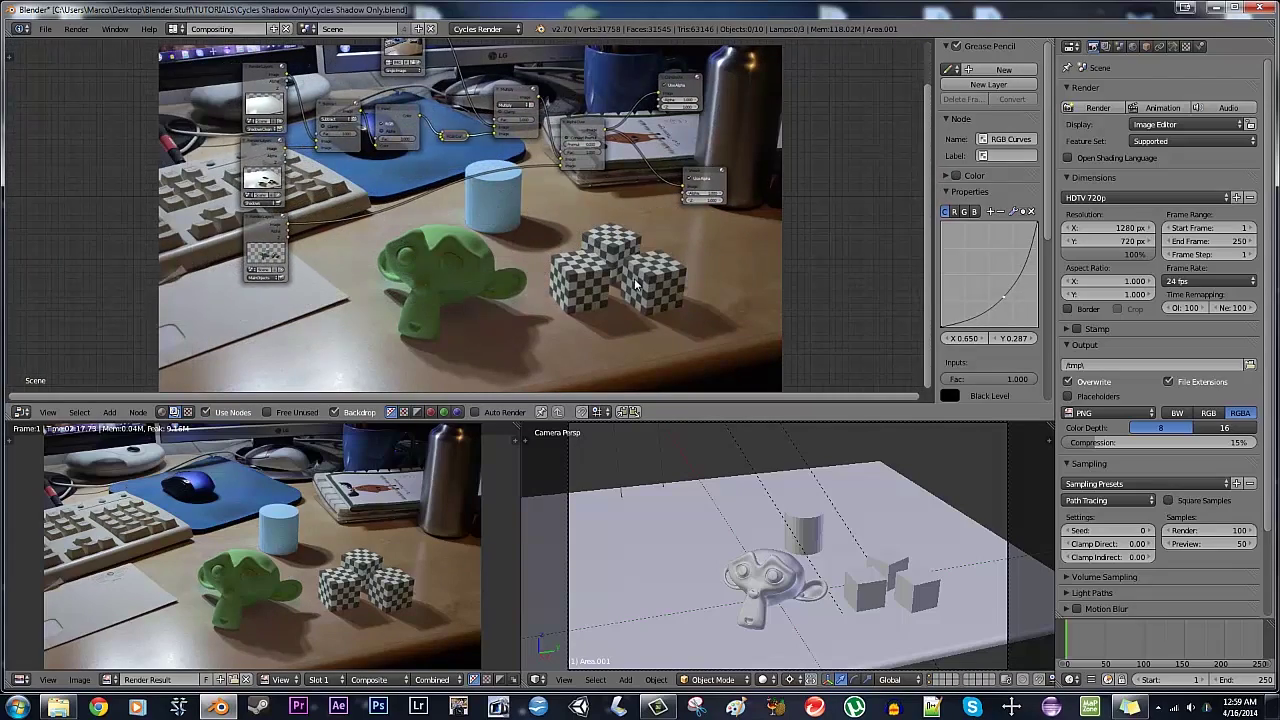
scroll(635, 285, up, 2)
key(ctrl+Right)
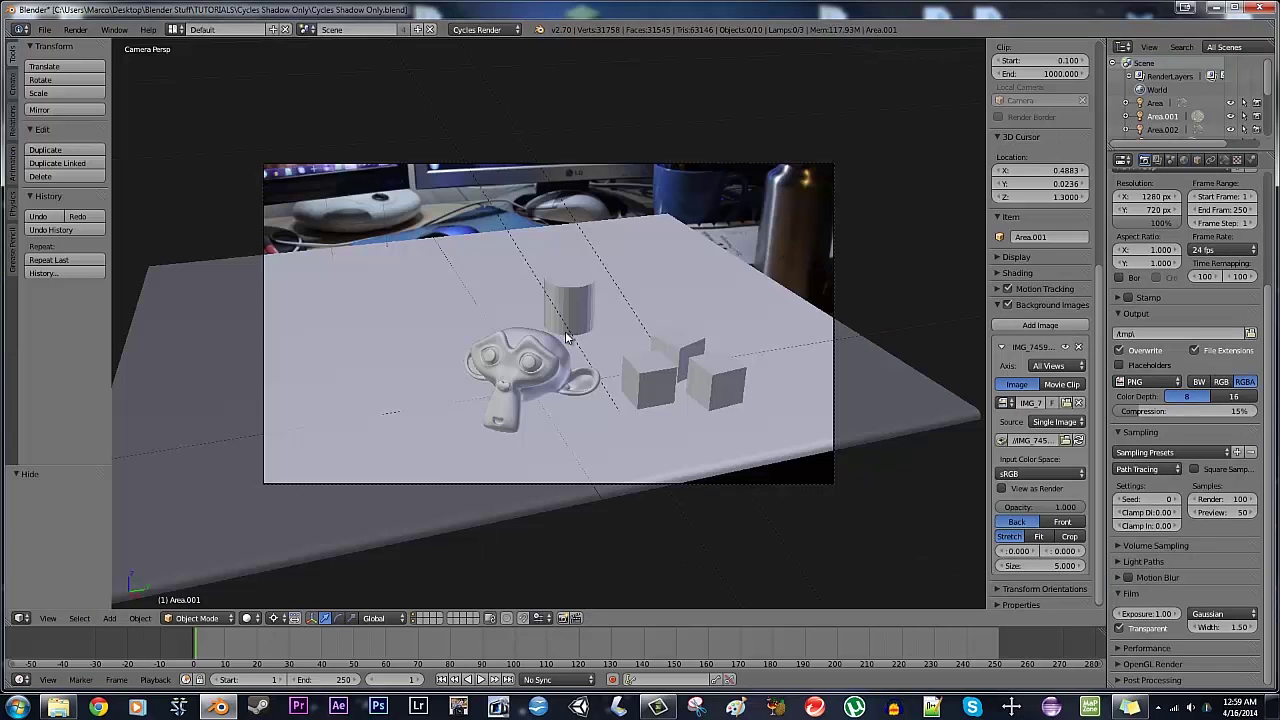
key(F11)
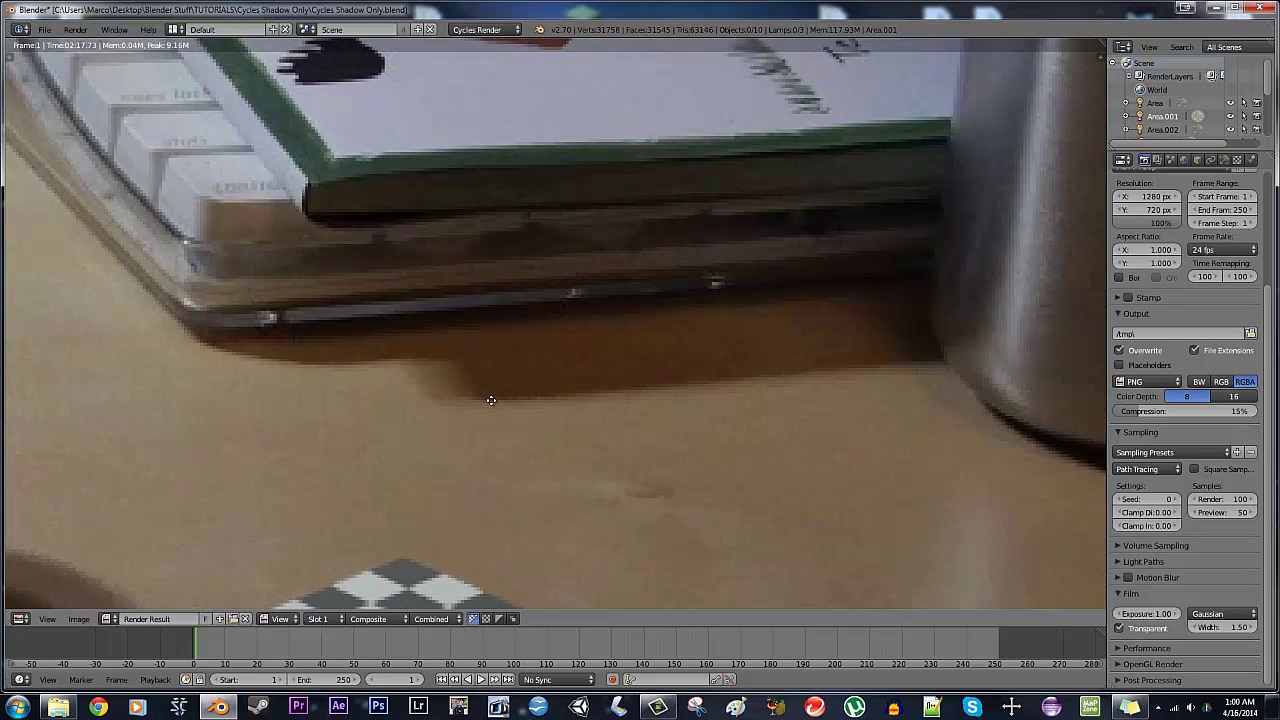
Step: Compare the notebook's real shadow in the photo with the blue cylinder's rendered shadow in the render result
middle_drag(491, 401, 750, 217)
middle_drag(546, 306, 817, 231)
middle_drag(543, 319, 651, 267)
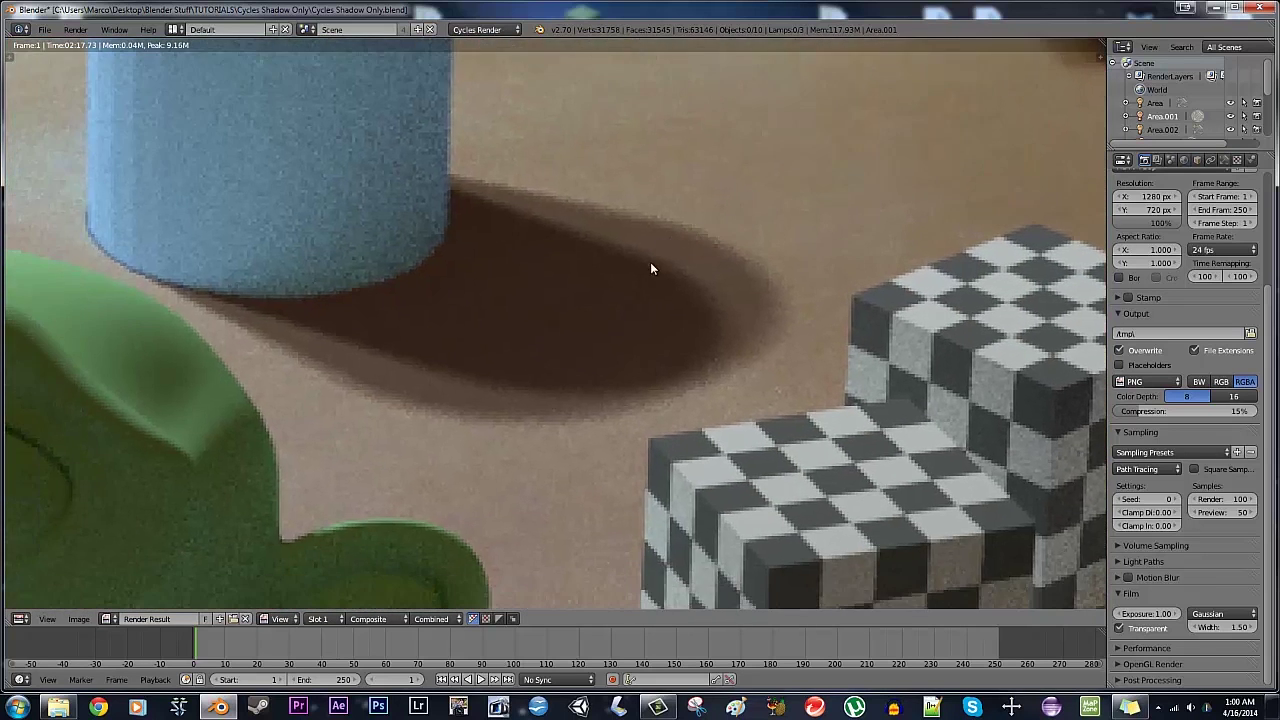
scroll(650, 270, down, 9)
middle_drag(504, 369, 609, 391)
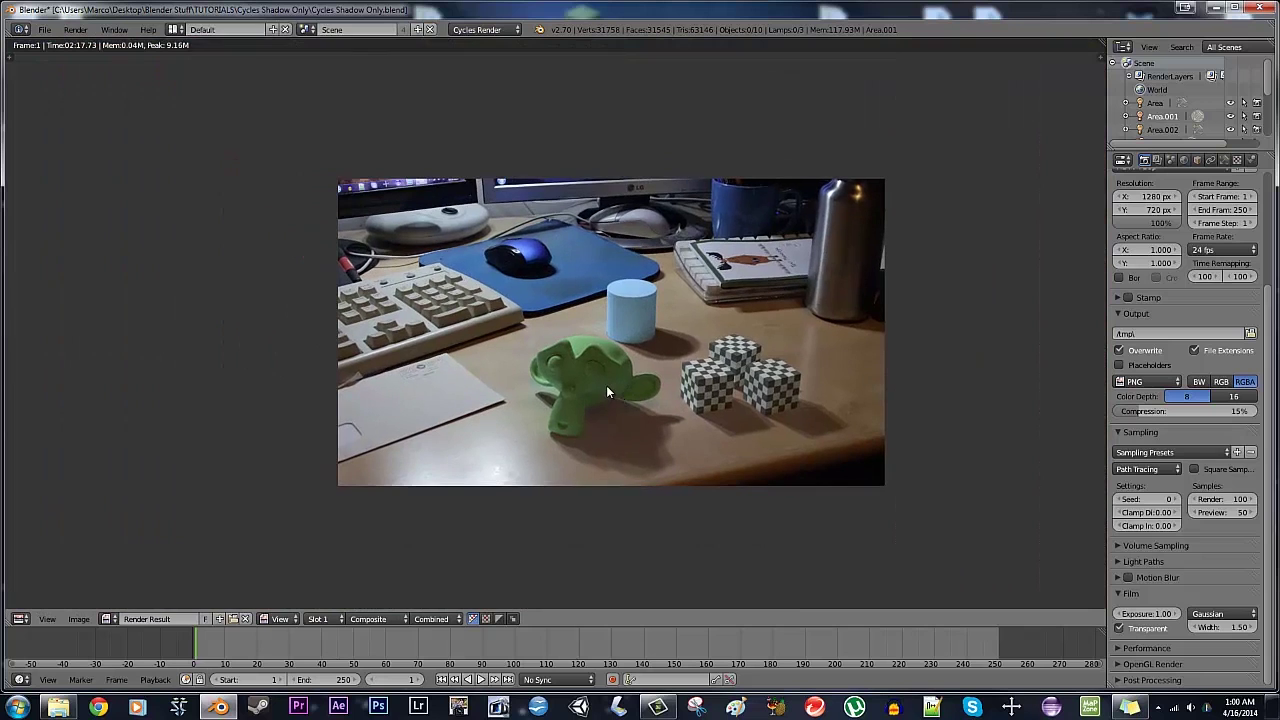
Step: Examine the monkey head's and checkered cubes' shadows on the desk up close and in the whole image
scroll(606, 385, up, 4)
middle_drag(645, 451, 652, 310)
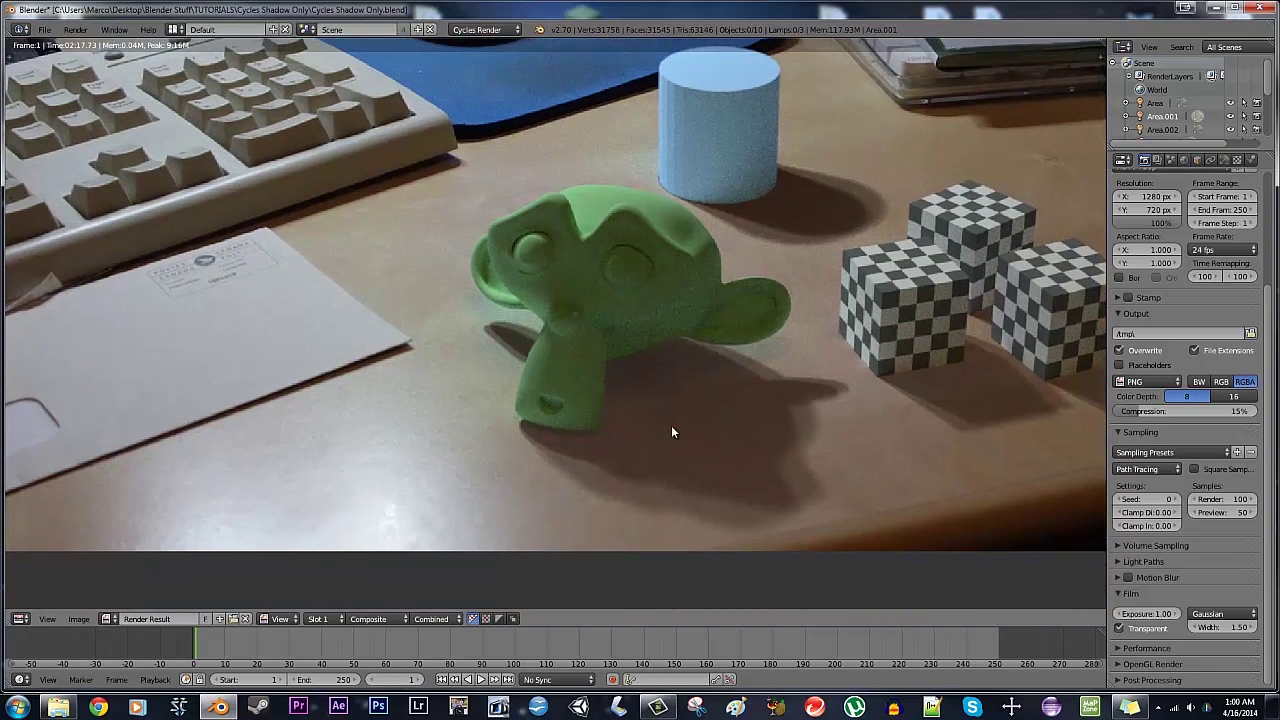
scroll(725, 459, up, 1)
middle_drag(726, 460, 669, 346)
middle_drag(756, 373, 641, 424)
scroll(628, 434, down, 4)
middle_drag(649, 349, 709, 416)
scroll(709, 416, up, 1)
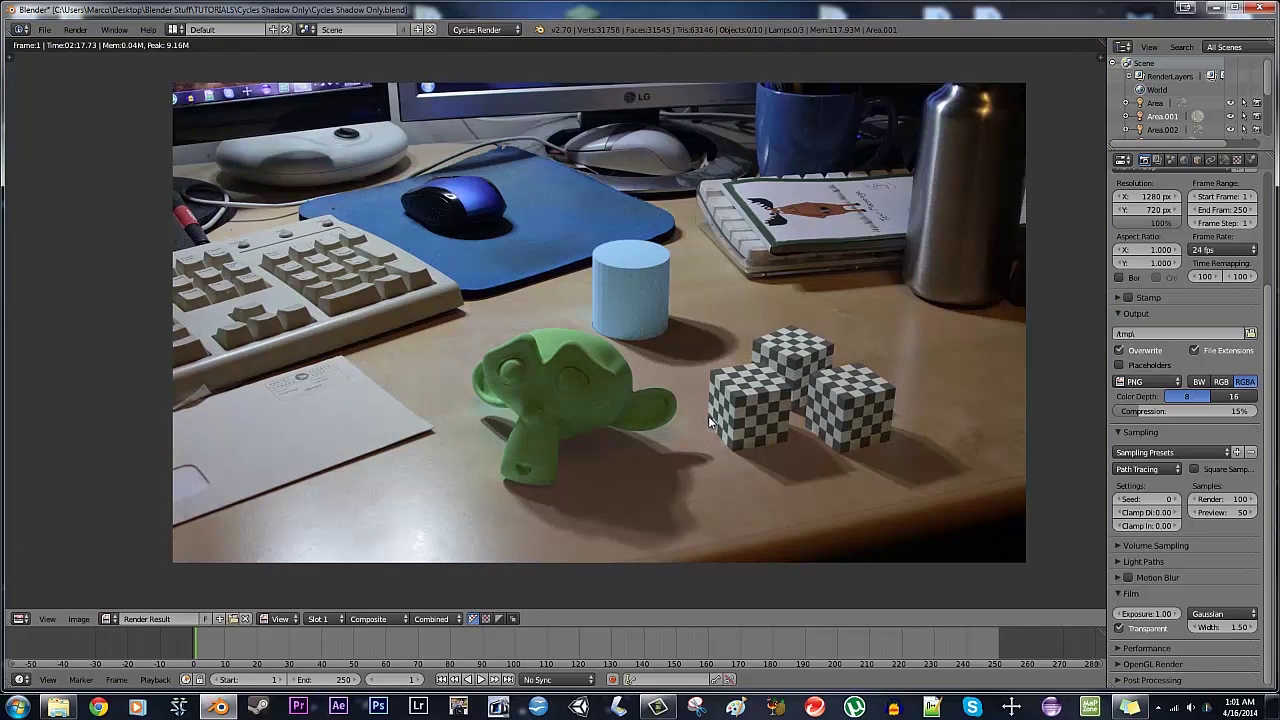
middle_drag(756, 384, 732, 393)
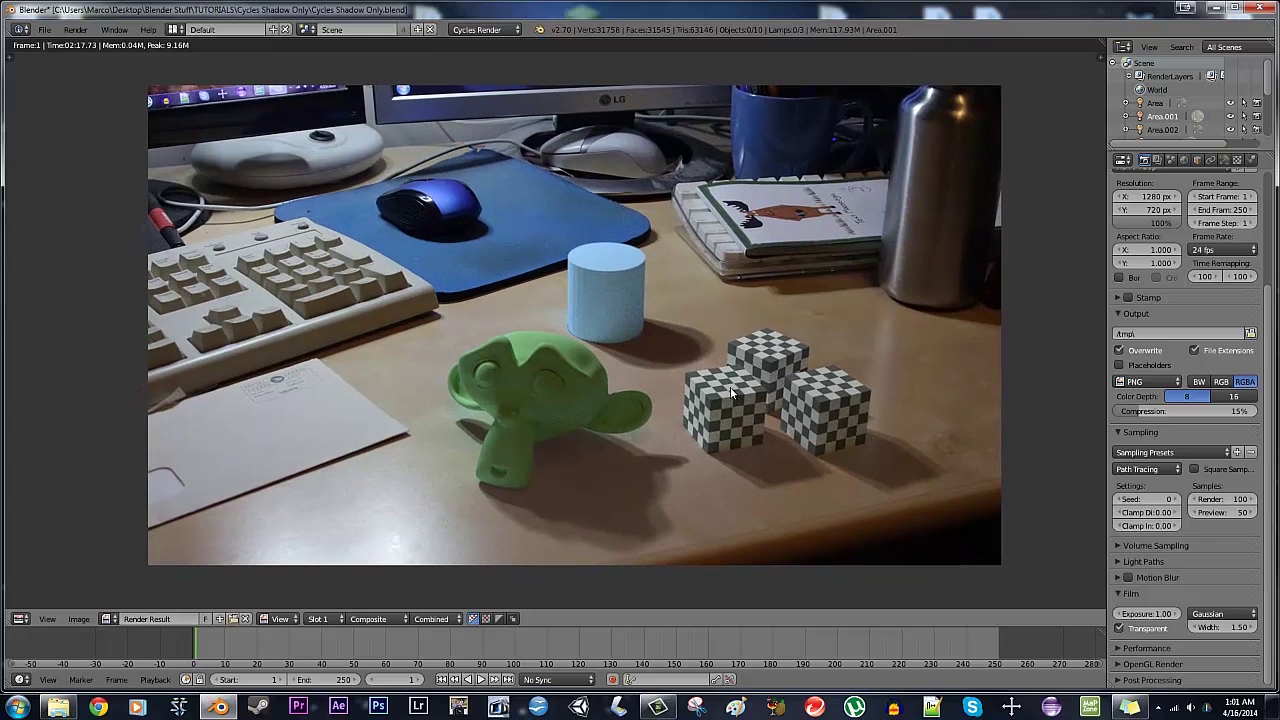